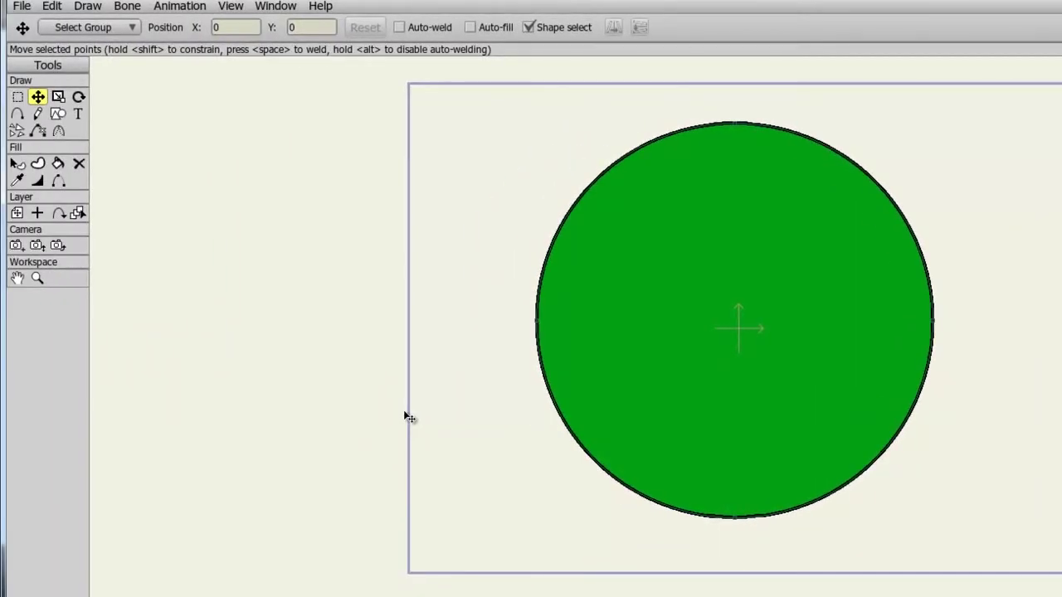
Switch to the Select Shape tool in the Fill section to style the circle.
{"action": "left_click", "coordinate": [18, 166]}
Select the green circle and change its fill to light pink.
{"action": "left_click", "coordinate": [752, 343]}
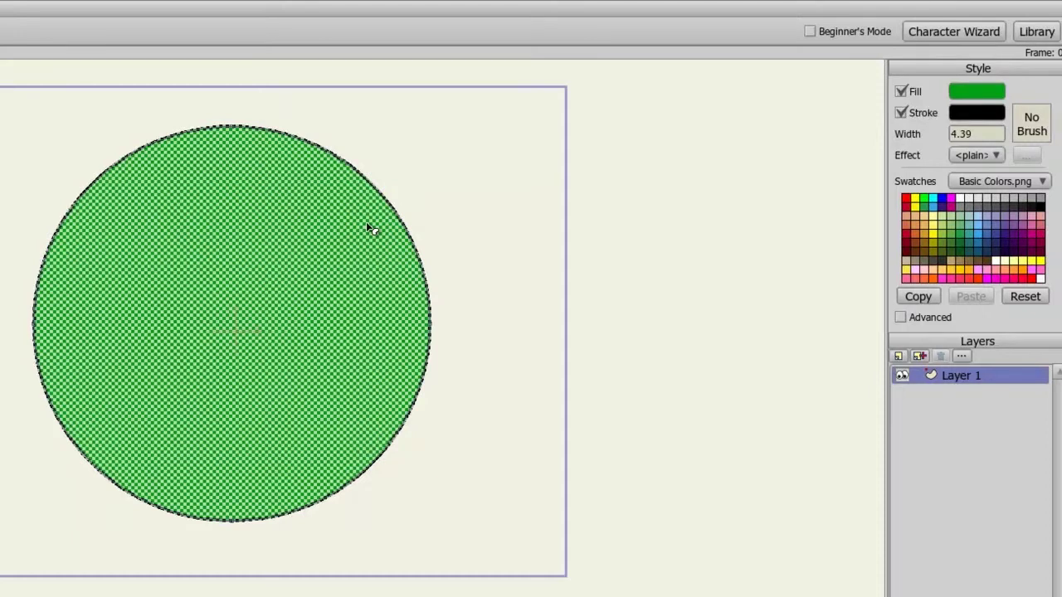
{"action": "left_click", "coordinate": [976, 92]}
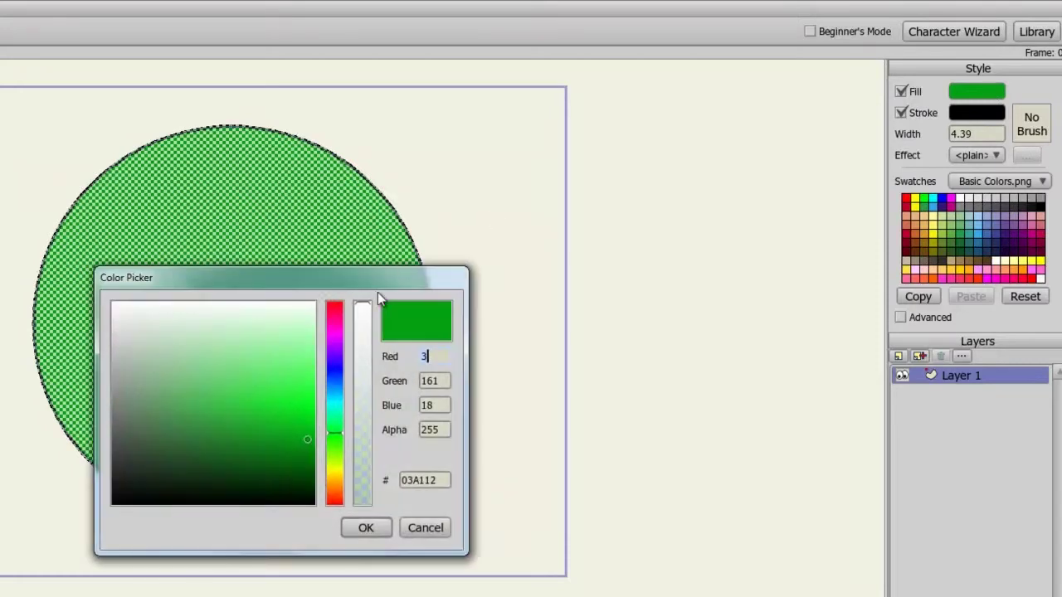
{"action": "left_click_drag", "start_coordinate": [334, 362], "coordinate": [340, 323]}
{"action": "left_click_drag", "start_coordinate": [279, 435], "coordinate": [263, 363]}
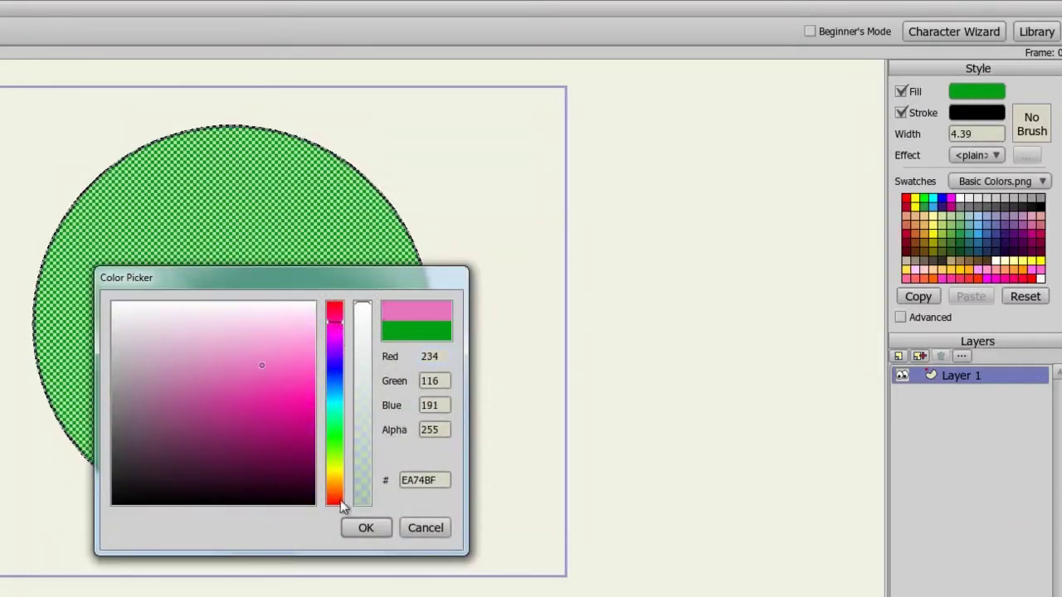
{"action": "left_click", "coordinate": [366, 528]}
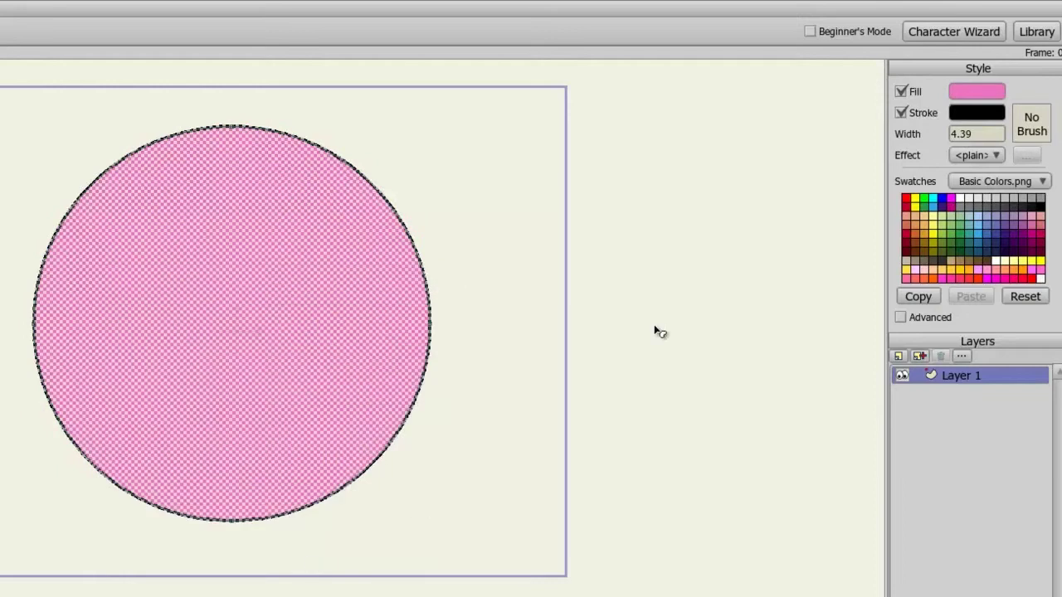
Make the circle's outline dark red with a width of 9.
{"action": "left_click", "coordinate": [966, 116]}
{"action": "left_click_drag", "start_coordinate": [259, 438], "coordinate": [308, 457]}
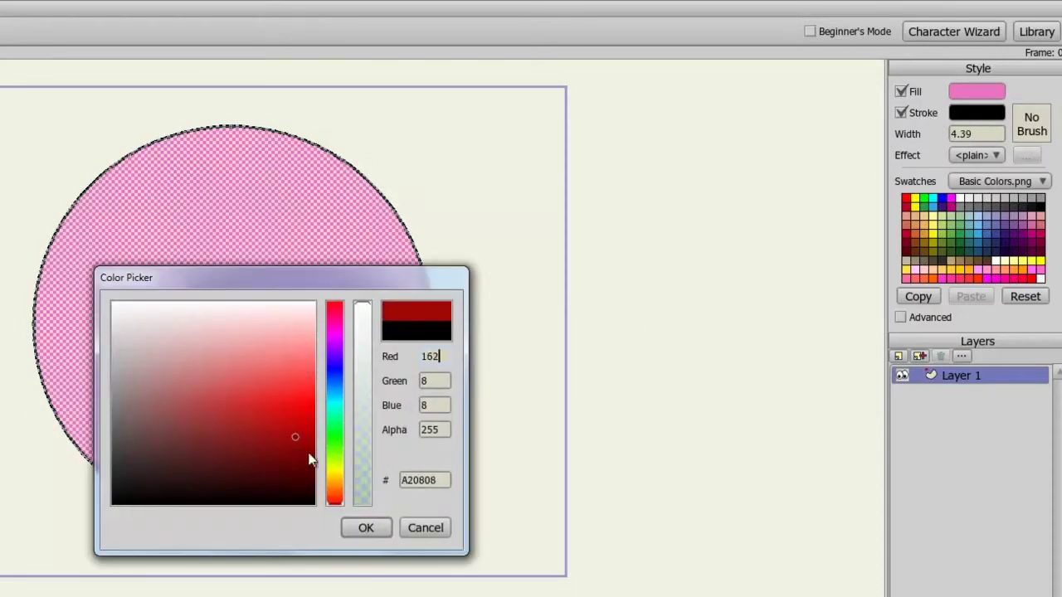
{"action": "left_click", "coordinate": [366, 527]}
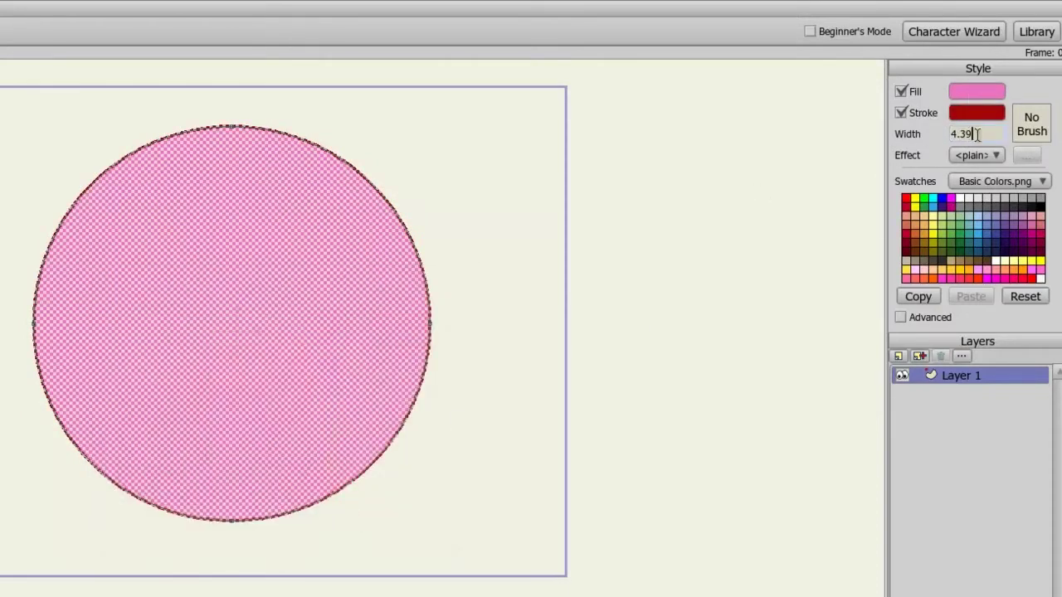
{"action": "left_click_drag", "start_coordinate": [974, 132], "coordinate": [950, 133]}
{"action": "type", "text": "9"}
{"action": "key", "text": "Return"}
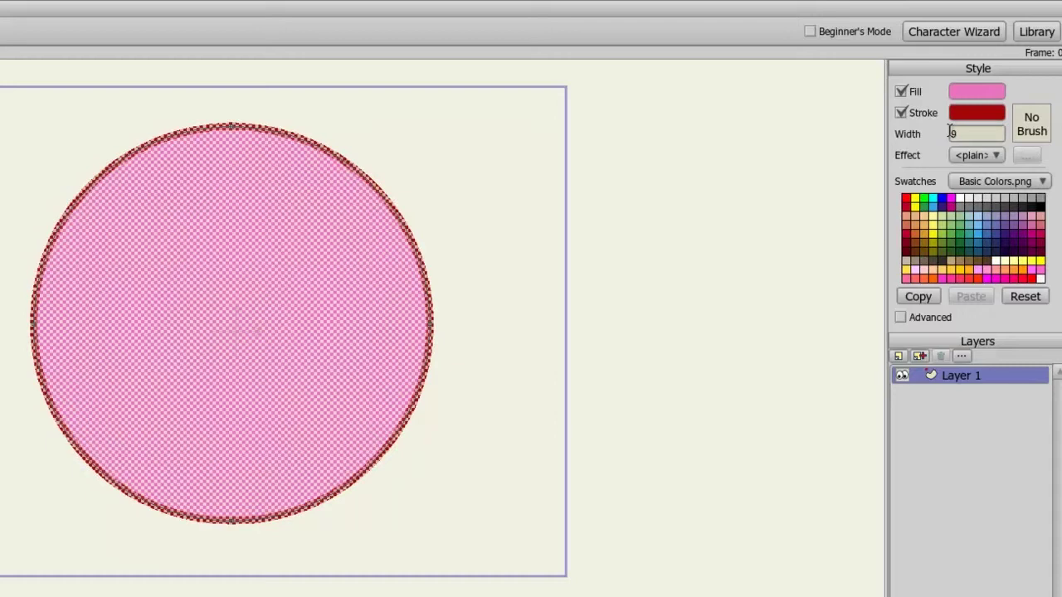
Try several outline brushes, then apply the rough thick brush (third in the first row).
{"action": "left_click", "coordinate": [1032, 126]}
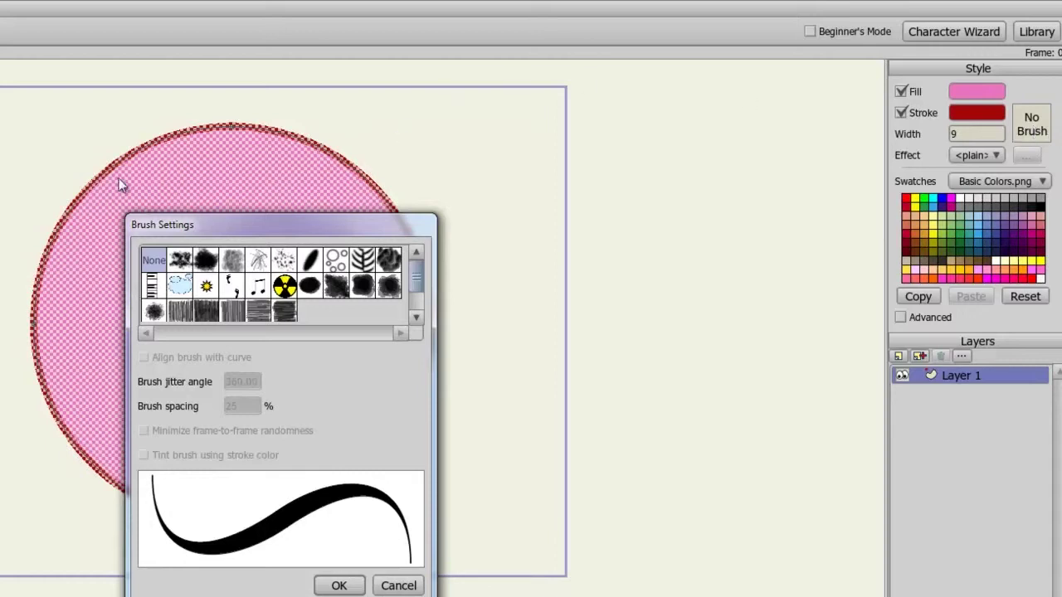
{"action": "left_click", "coordinate": [180, 261]}
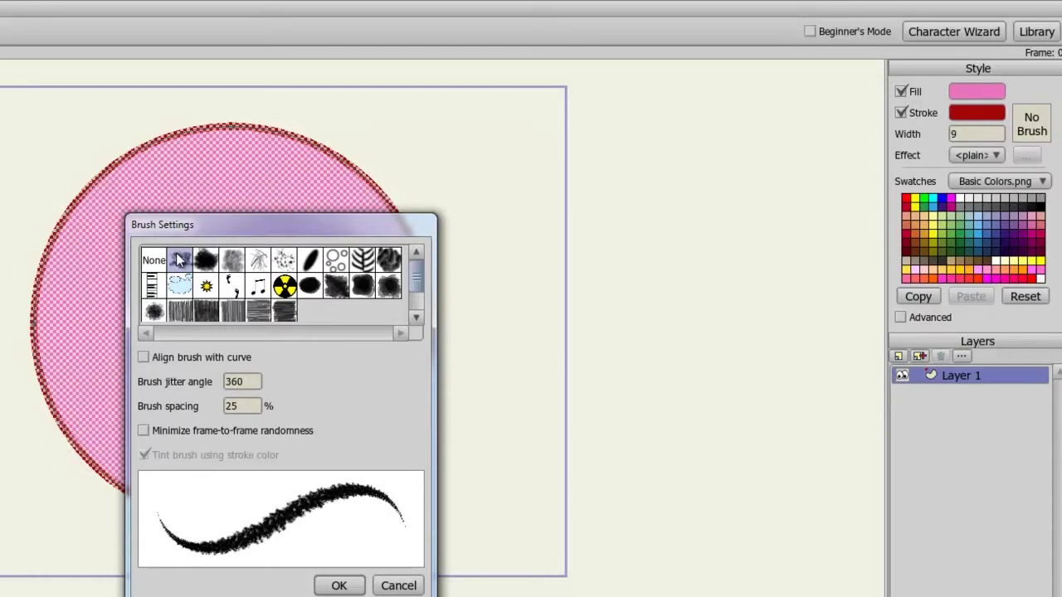
{"action": "left_click", "coordinate": [179, 312]}
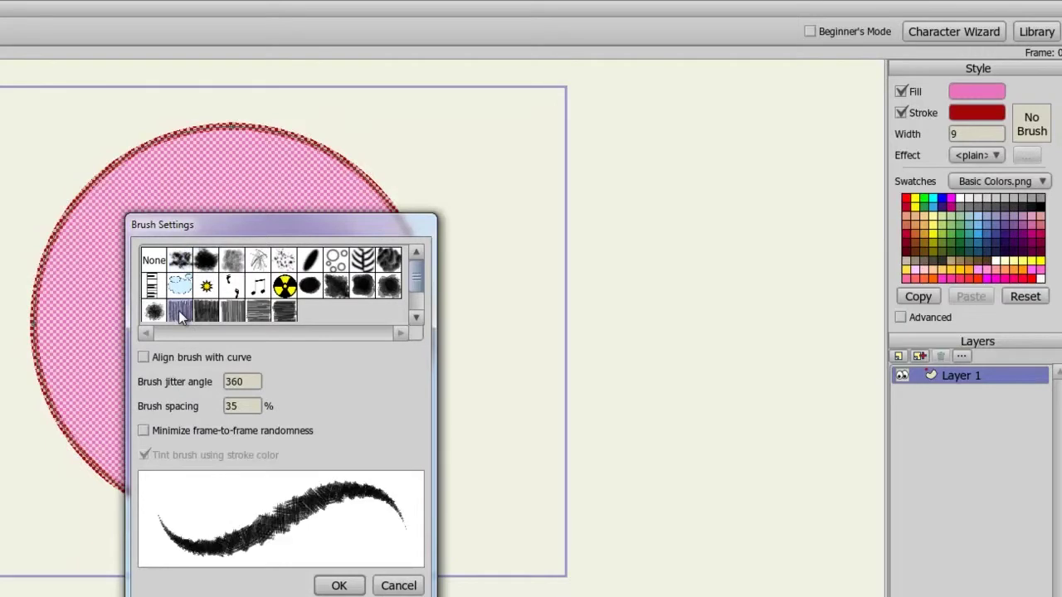
{"action": "left_click", "coordinate": [252, 311]}
{"action": "left_click", "coordinate": [284, 286]}
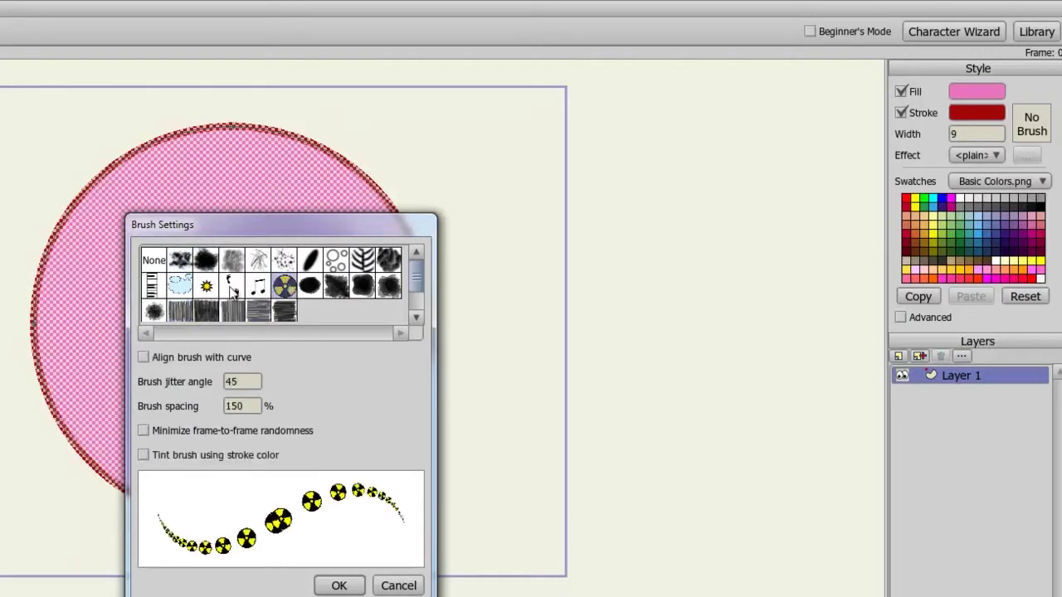
{"action": "left_click", "coordinate": [207, 286]}
{"action": "left_click", "coordinate": [205, 261]}
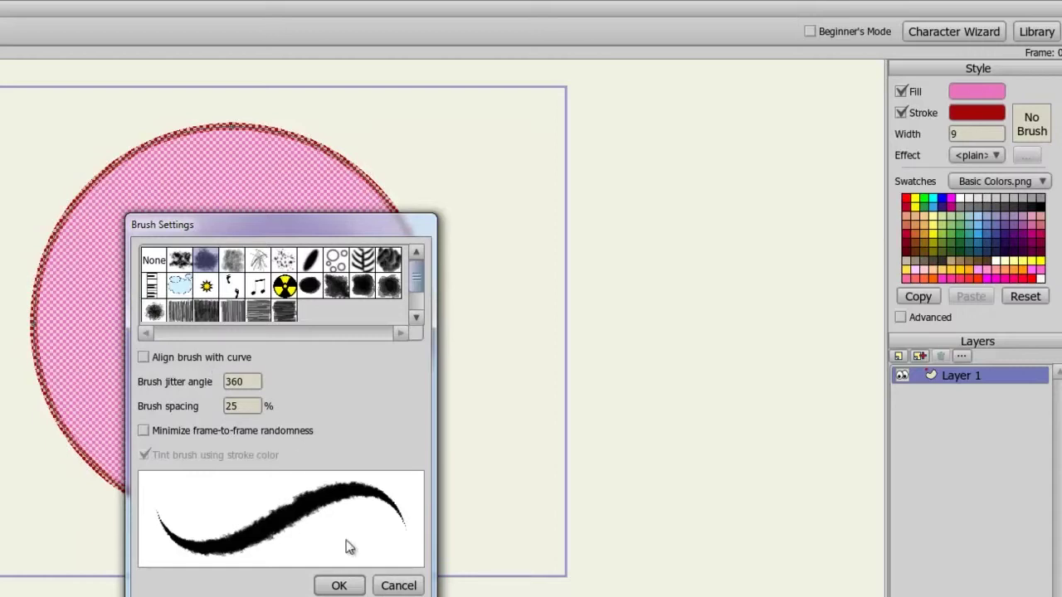
{"action": "left_click", "coordinate": [340, 586]}
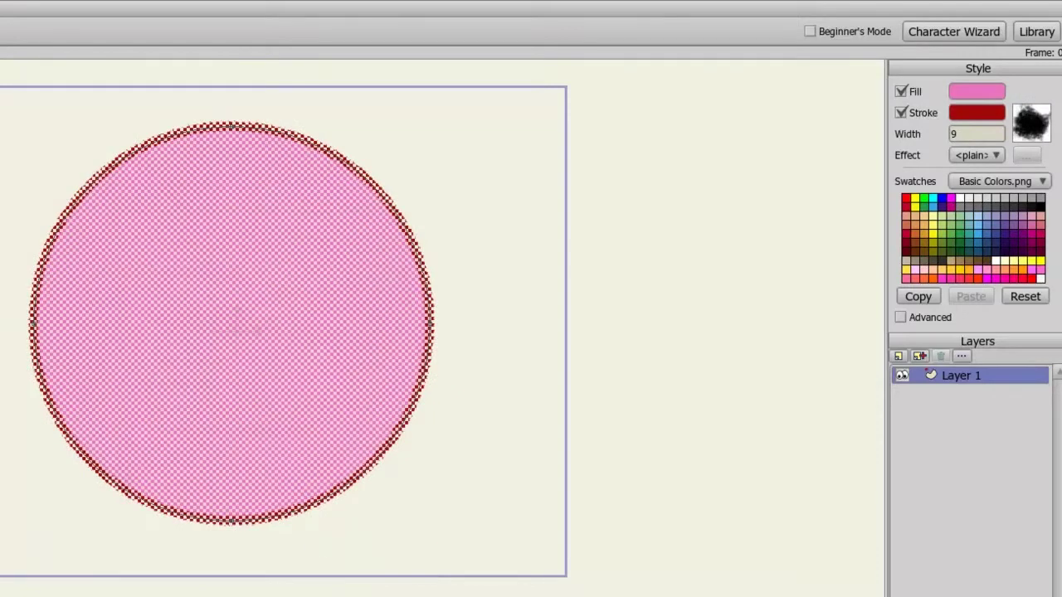
{"action": "key", "text": "p"}
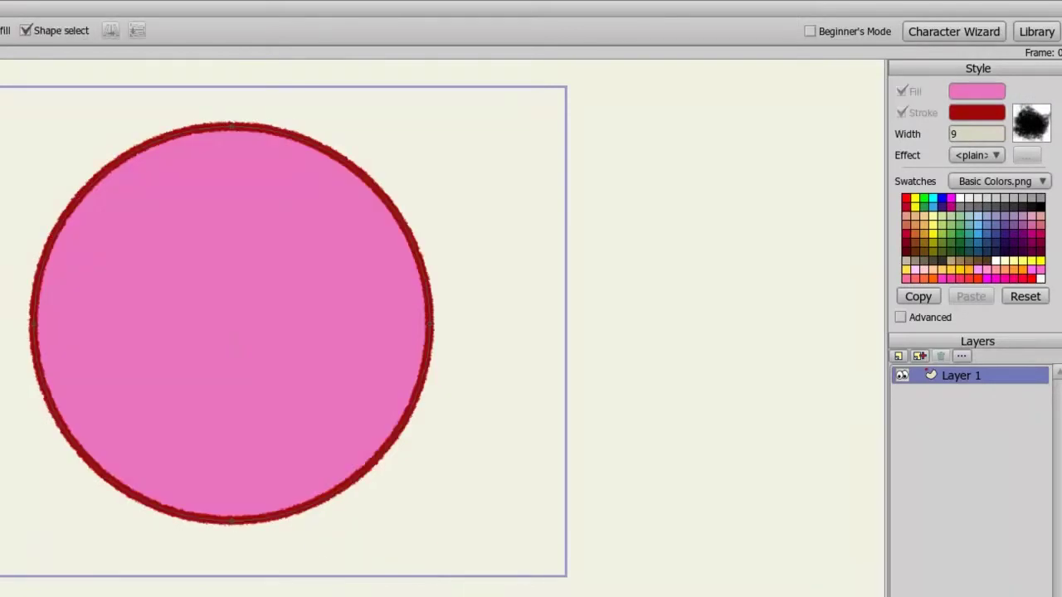
{"action": "scroll", "coordinate": [14, 197], "scroll_direction": "up", "scroll_amount": 5}
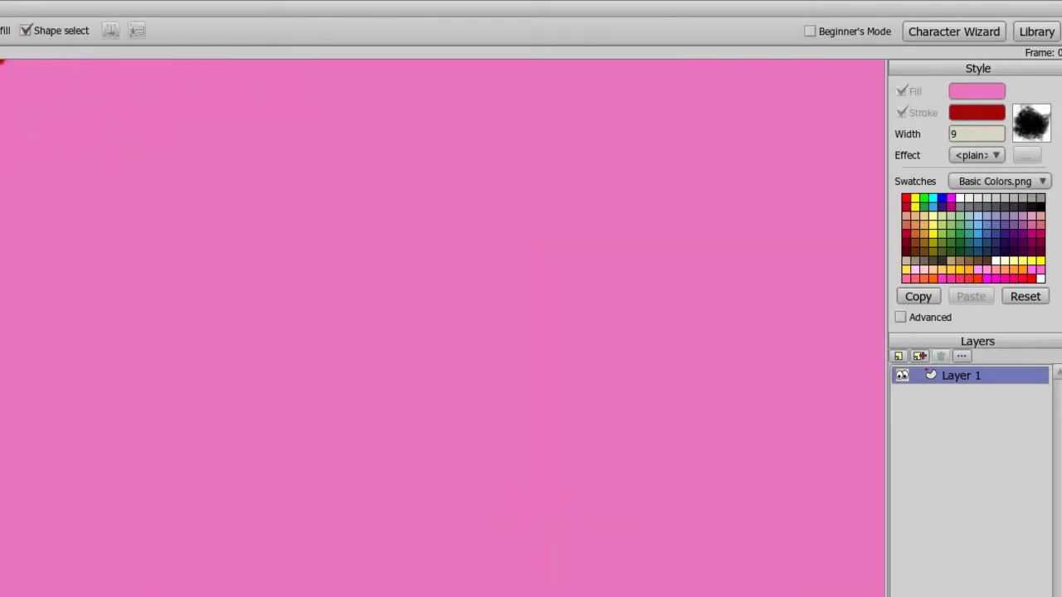
{"action": "scroll", "coordinate": [142, 295], "scroll_direction": "down", "scroll_amount": 2}
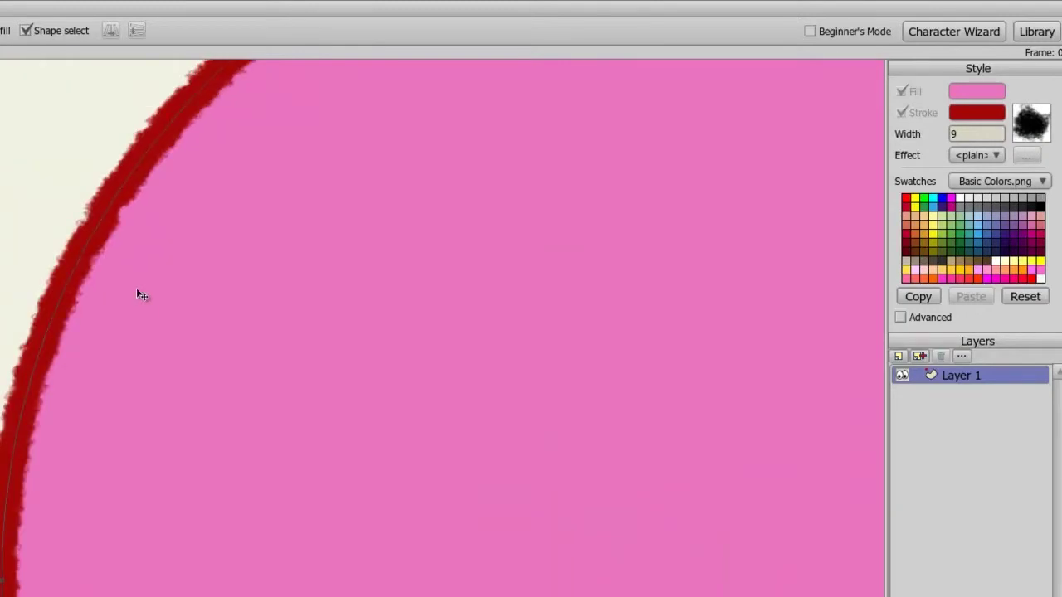
{"action": "scroll", "coordinate": [142, 295], "scroll_direction": "down", "scroll_amount": 5}
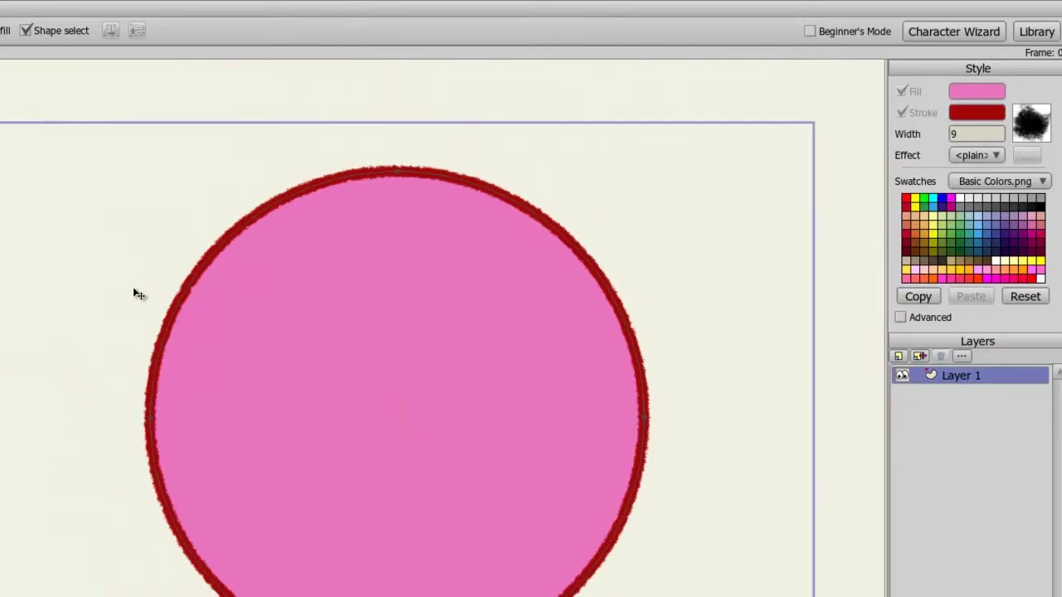
{"action": "left_click_drag", "start_coordinate": [137, 294], "coordinate": [10, 208]}
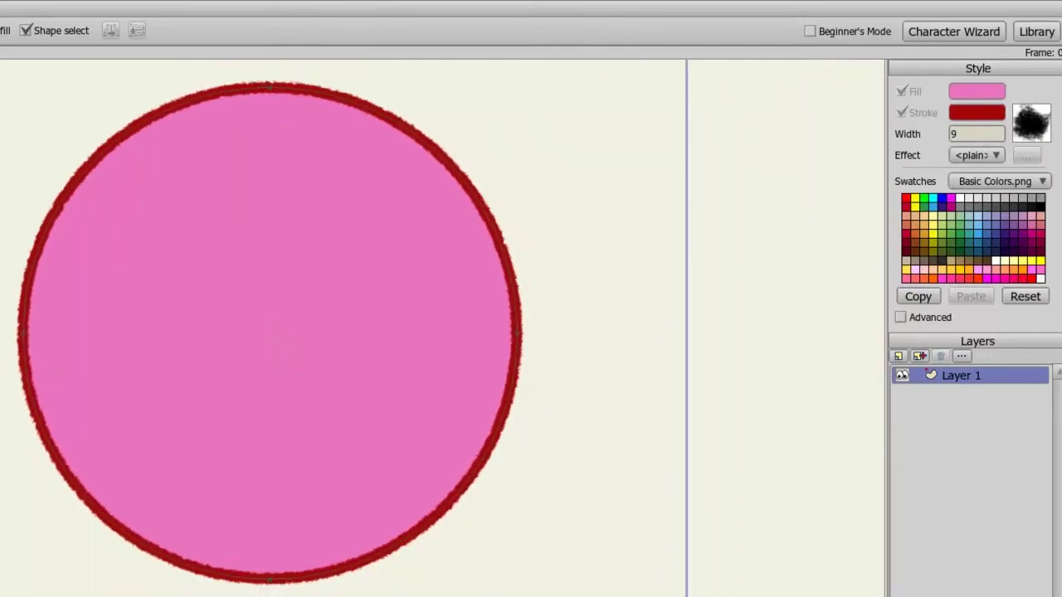
{"action": "left_click", "coordinate": [234, 259]}
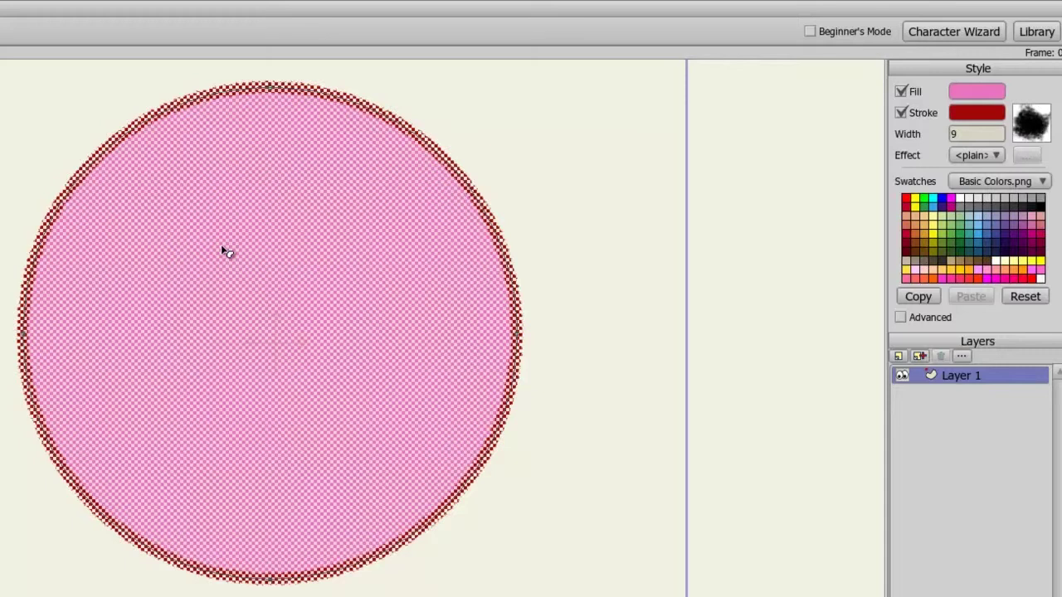
Apply the Shaded effect with light angle 135 and offset 30.
{"action": "left_click", "coordinate": [996, 158]}
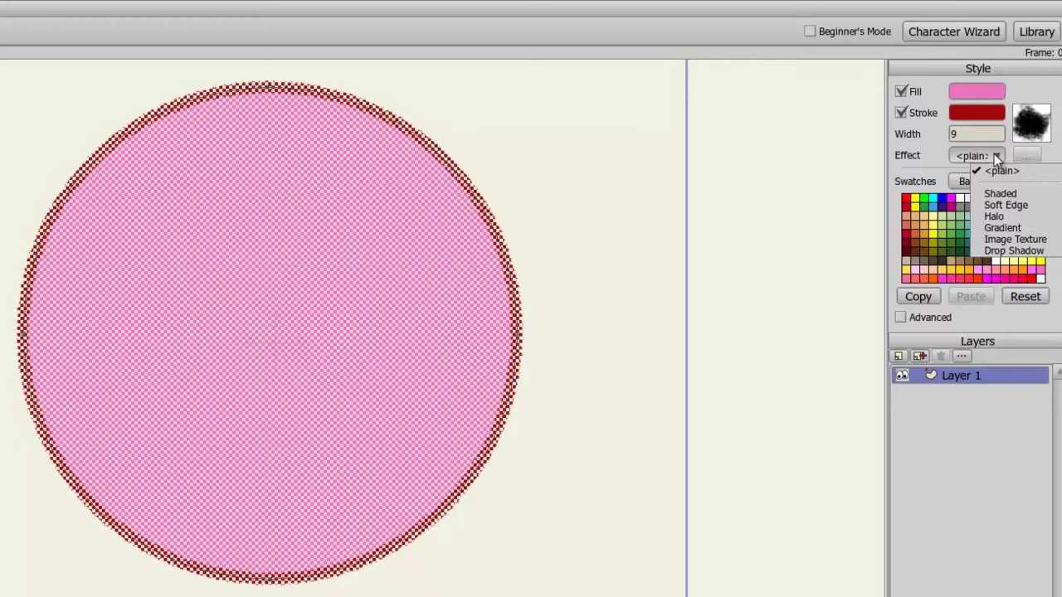
{"action": "left_click", "coordinate": [999, 194]}
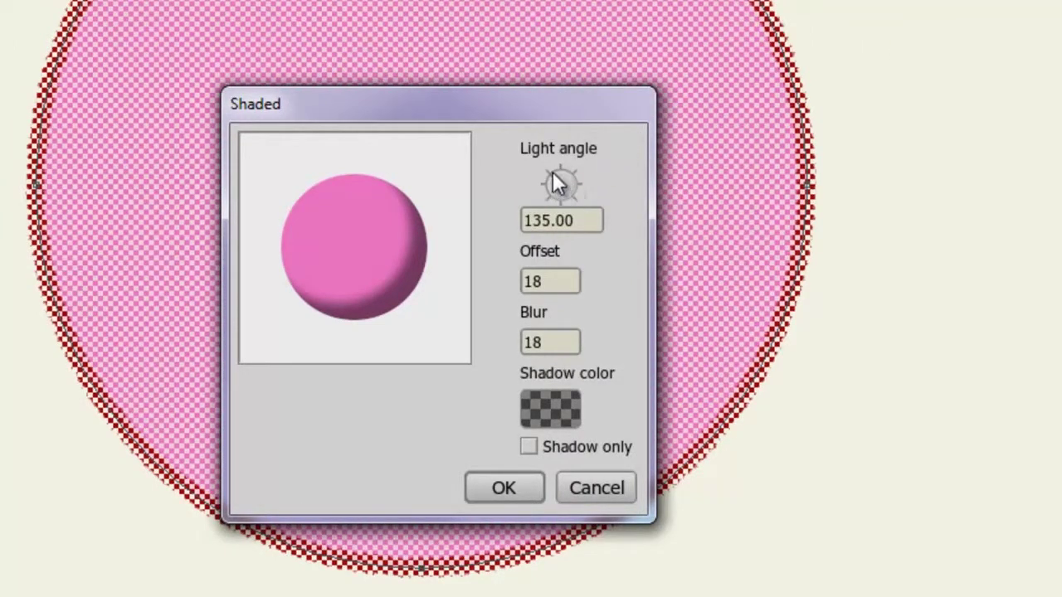
{"action": "mouse_move", "coordinate": [554, 173]}
{"action": "left_mouse_down"}
{"action": "mouse_move", "coordinate": [572, 168]}
{"action": "mouse_move", "coordinate": [585, 200]}
{"action": "mouse_move", "coordinate": [532, 209]}
{"action": "mouse_move", "coordinate": [524, 170]}
{"action": "mouse_move", "coordinate": [537, 162]}
{"action": "left_mouse_up"}
{"action": "left_click_drag", "start_coordinate": [562, 275], "coordinate": [523, 280]}
{"action": "type", "text": "30"}
{"action": "left_click", "coordinate": [559, 341]}
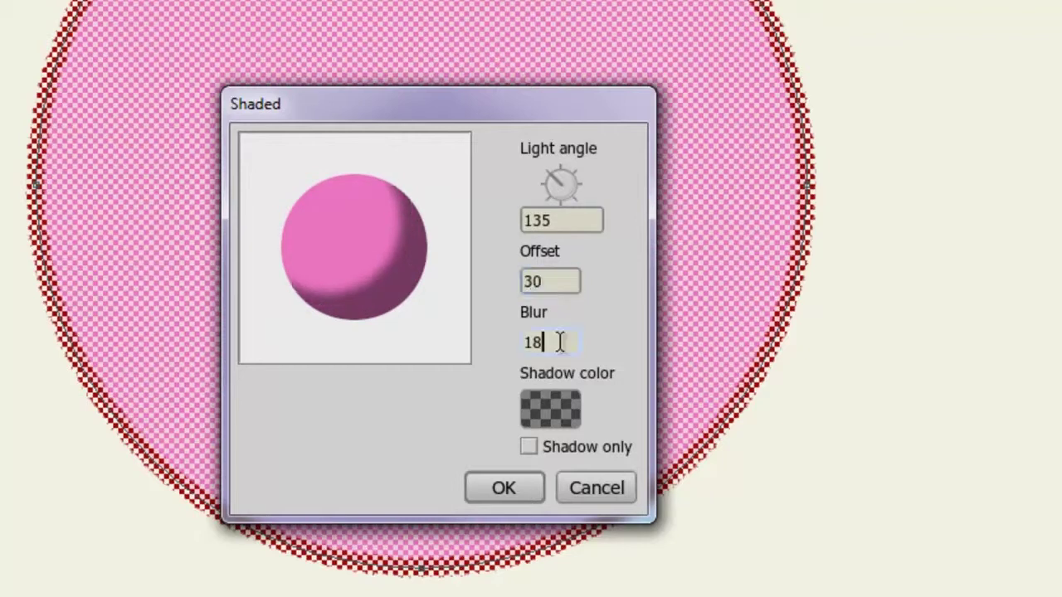
Set the shading blur to 0 and the shadow colour to red.
{"action": "left_click_drag", "start_coordinate": [559, 341], "coordinate": [527, 343]}
{"action": "type", "text": "0"}
{"action": "left_click", "coordinate": [541, 280]}
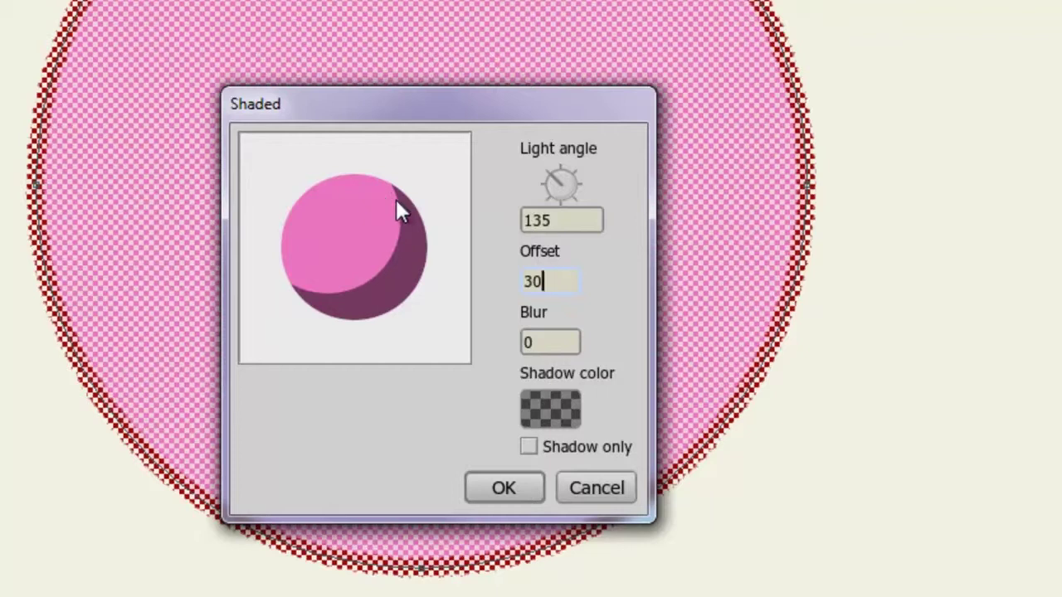
{"action": "left_click", "coordinate": [569, 407]}
{"action": "mouse_move", "coordinate": [465, 299]}
{"action": "left_mouse_down"}
{"action": "mouse_move", "coordinate": [462, 353]}
{"action": "mouse_move", "coordinate": [449, 303]}
{"action": "left_mouse_up"}
{"action": "left_click", "coordinate": [569, 489]}
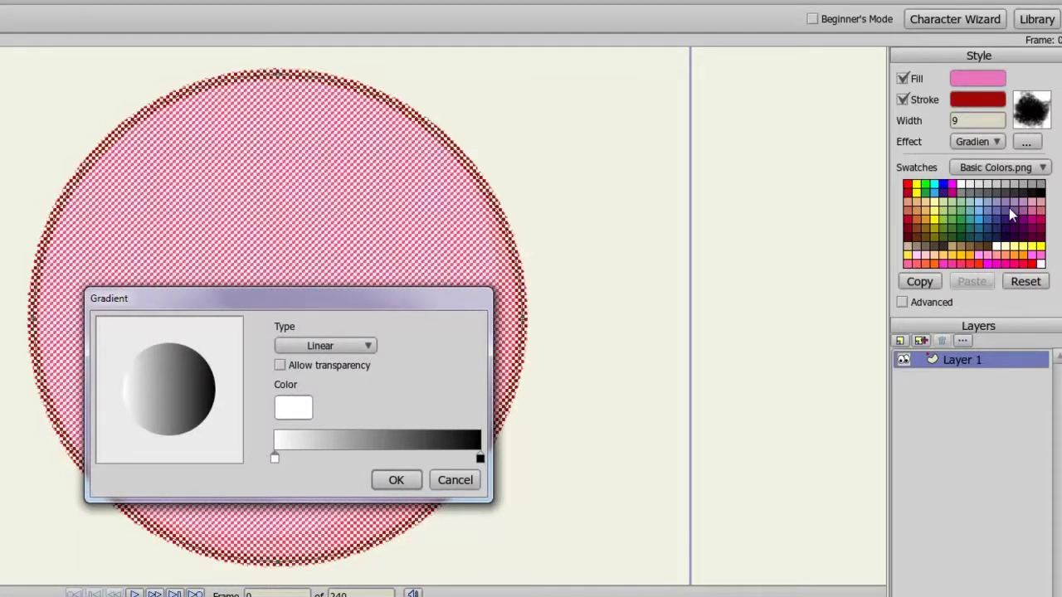
Open the gradient type list in the Gradient settings.
{"action": "left_click", "coordinate": [347, 345]}
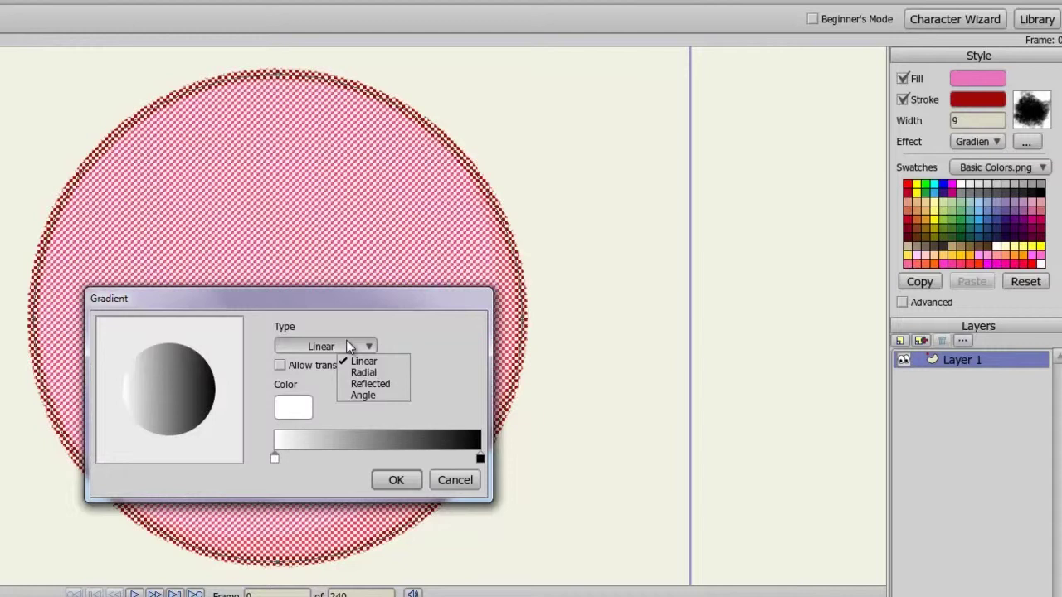
Keep the gradient linear, set bright red start and light yellow end colours, and apply.
{"action": "left_click", "coordinate": [374, 331]}
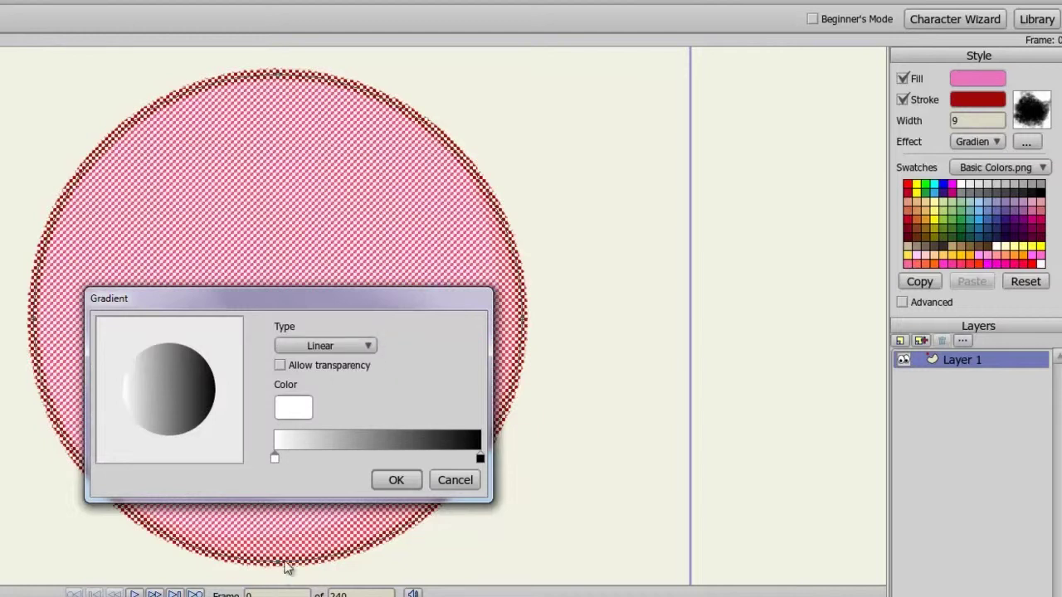
{"action": "double_click", "coordinate": [275, 458]}
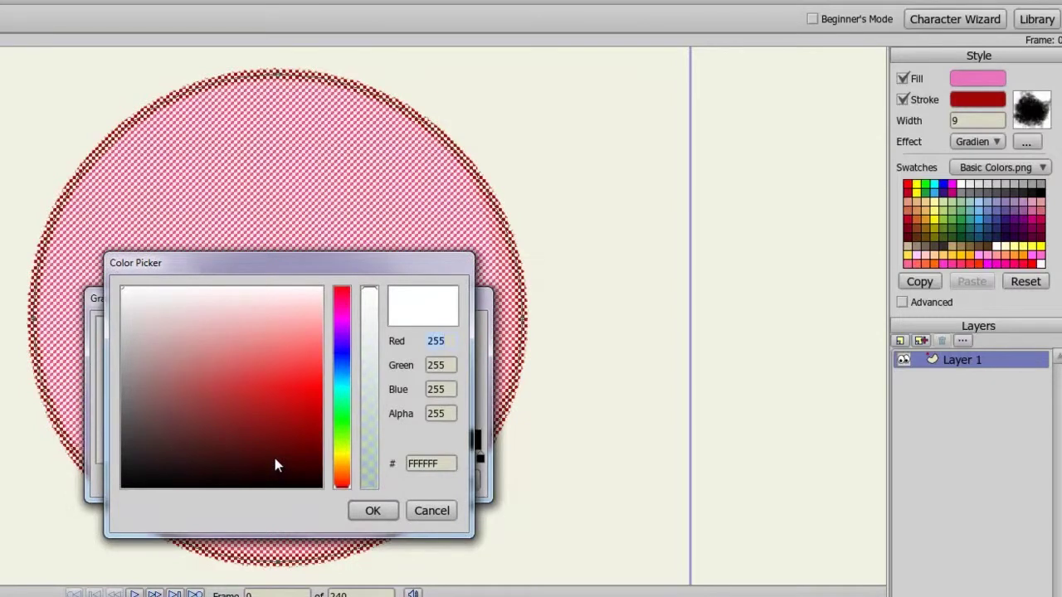
{"action": "left_click_drag", "start_coordinate": [275, 461], "coordinate": [290, 396]}
{"action": "left_click", "coordinate": [372, 510]}
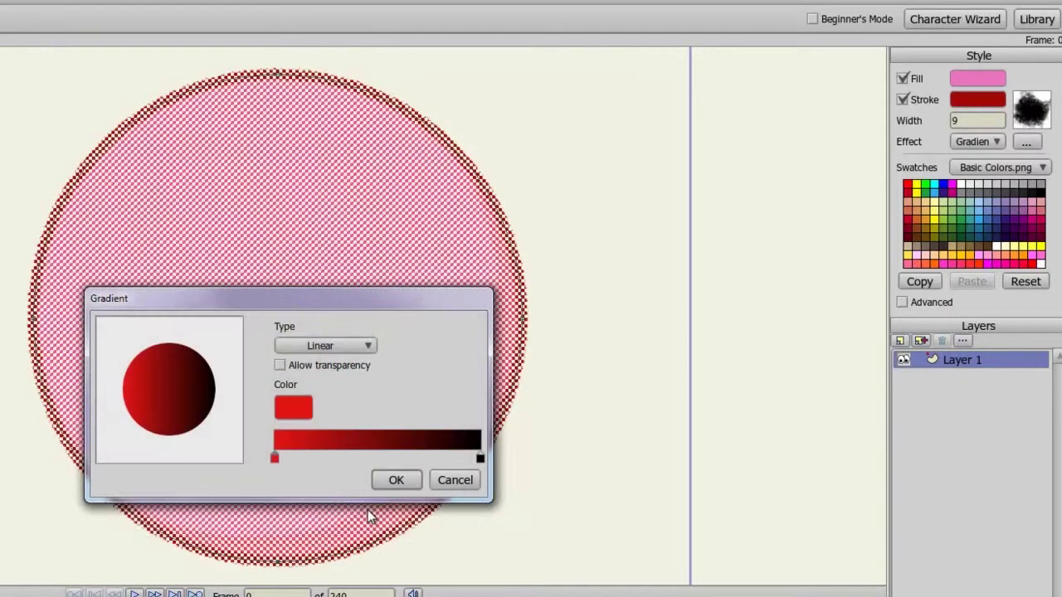
{"action": "double_click", "coordinate": [480, 458]}
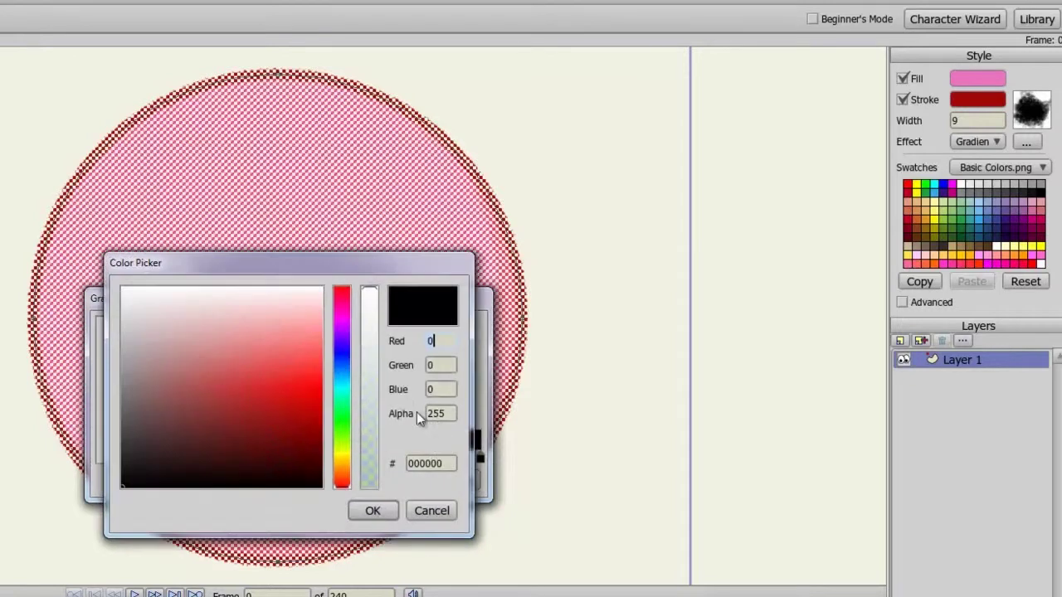
{"action": "left_click", "coordinate": [343, 463]}
{"action": "left_click", "coordinate": [305, 357]}
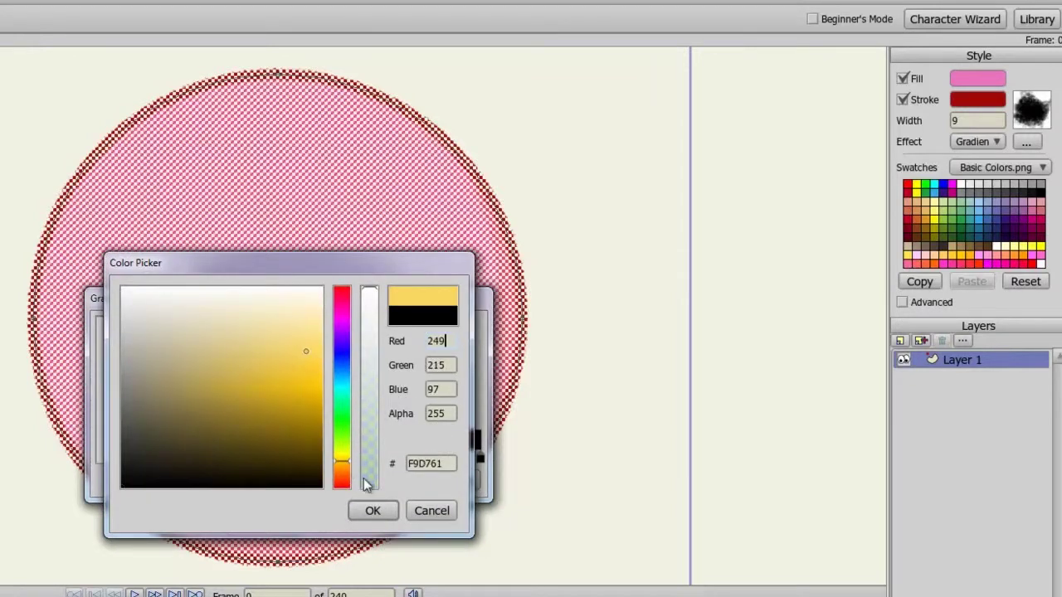
{"action": "left_click", "coordinate": [372, 510]}
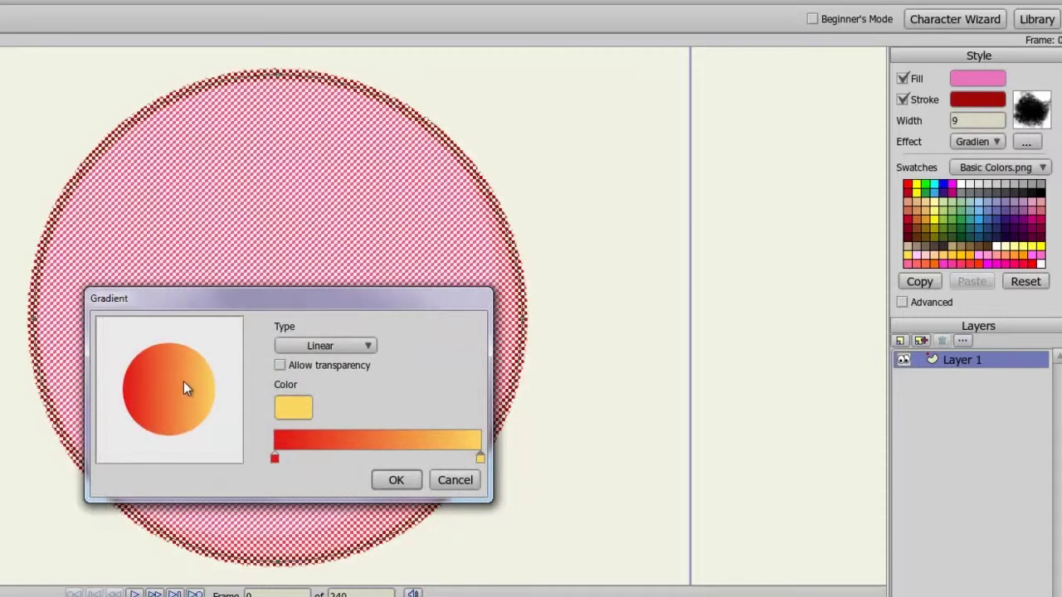
{"action": "left_click", "coordinate": [404, 484]}
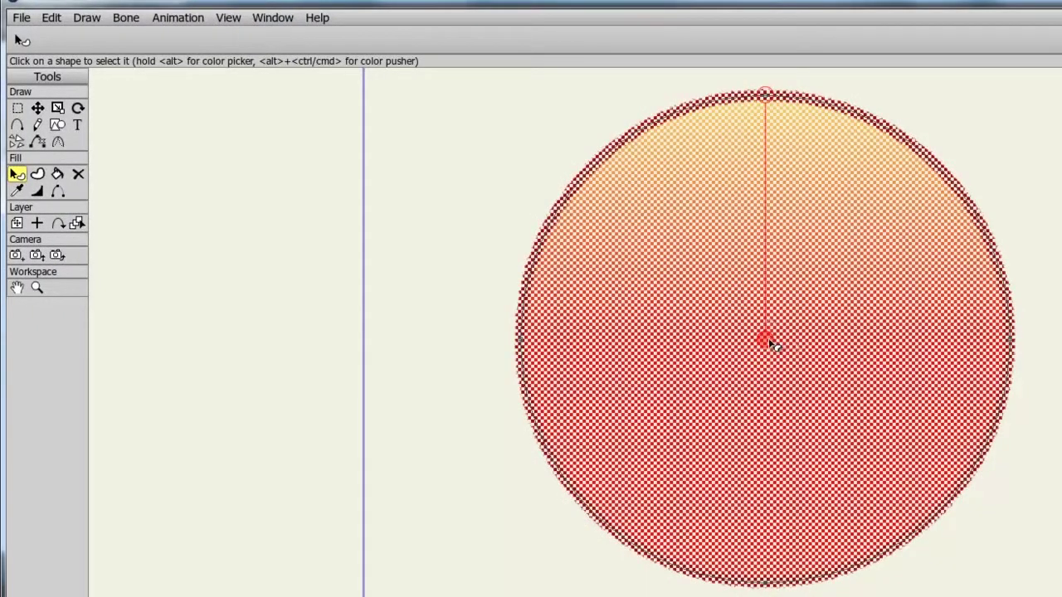
Drag the gradient handles so it runs vertically, yellow at top into red below.
{"action": "left_click_drag", "start_coordinate": [770, 344], "coordinate": [783, 476]}
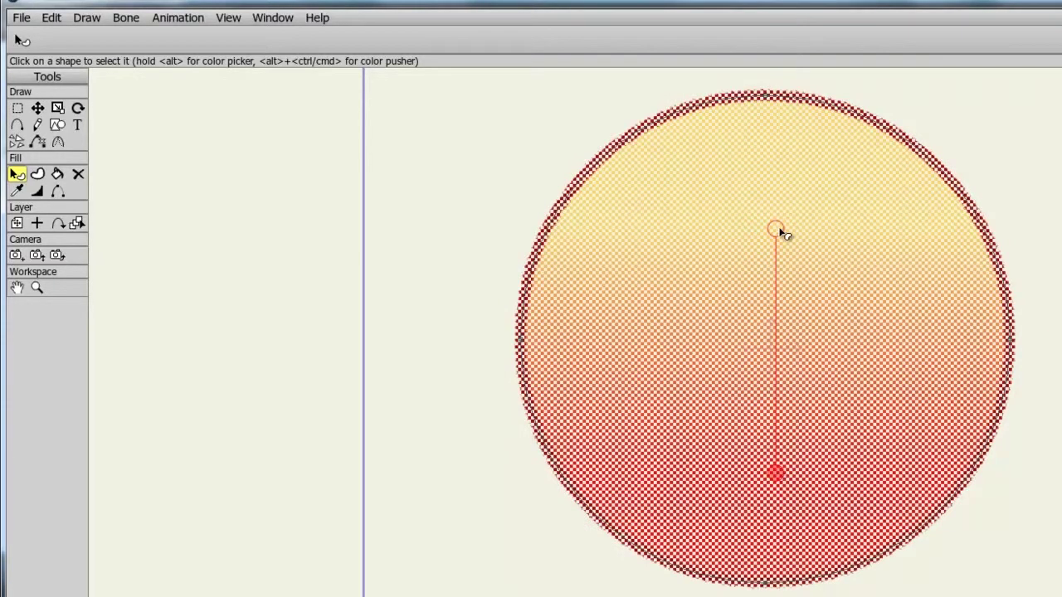
{"action": "left_click_drag", "start_coordinate": [778, 231], "coordinate": [783, 196]}
{"action": "left_click_drag", "start_coordinate": [778, 477], "coordinate": [797, 505]}
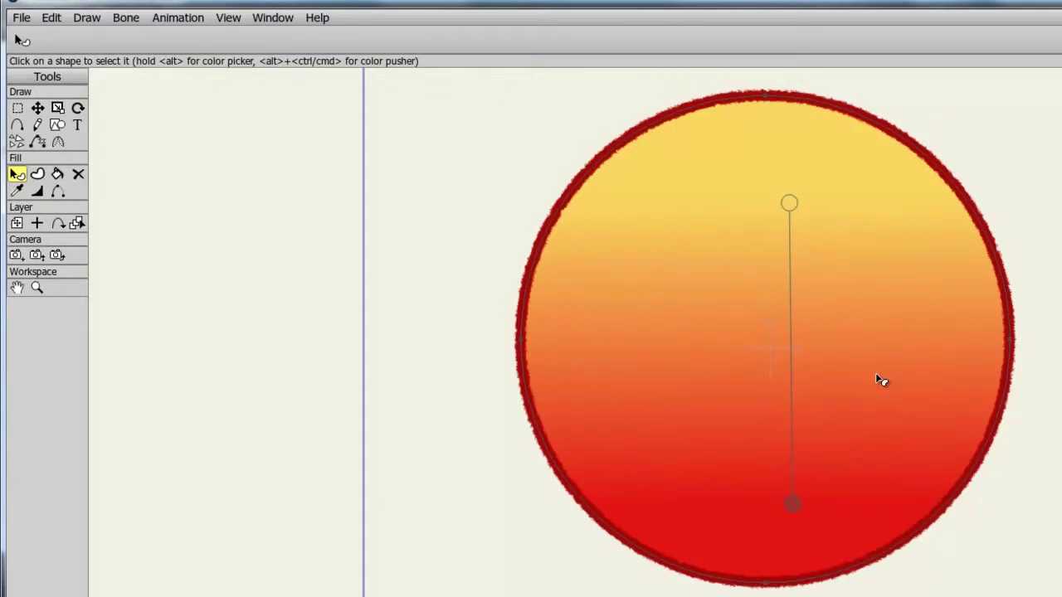
Select the circle and switch its fill effect to an Image Texture using photo (1).
{"action": "left_click", "coordinate": [878, 378]}
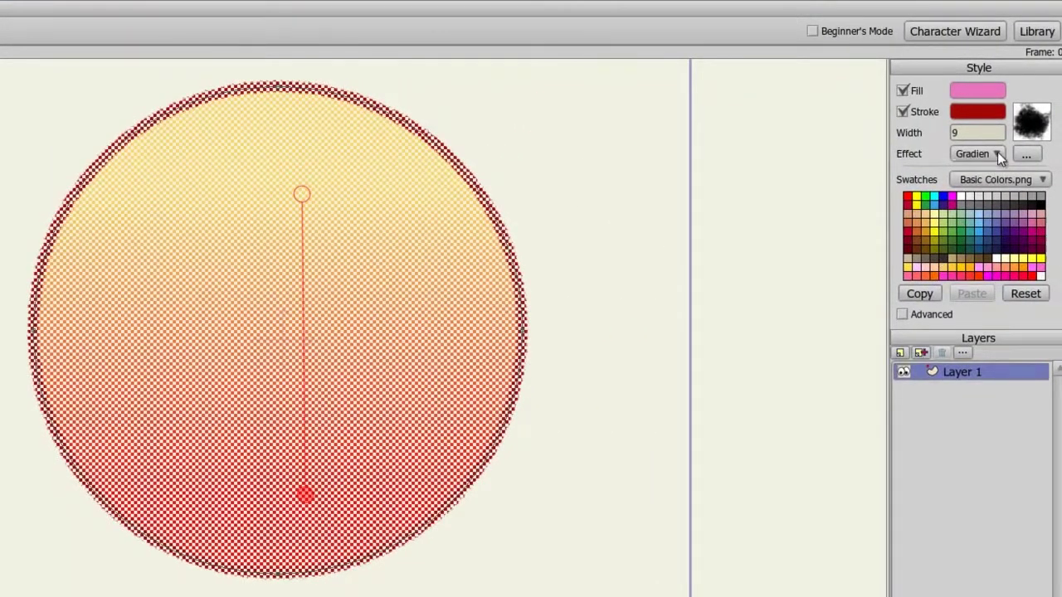
{"action": "left_click", "coordinate": [998, 152]}
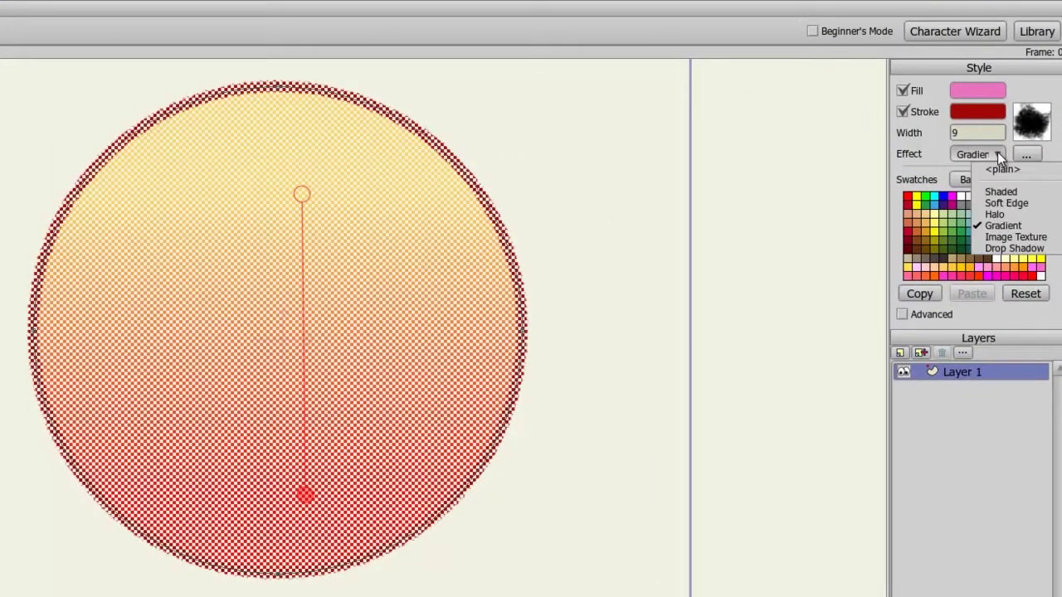
{"action": "left_click", "coordinate": [1002, 233]}
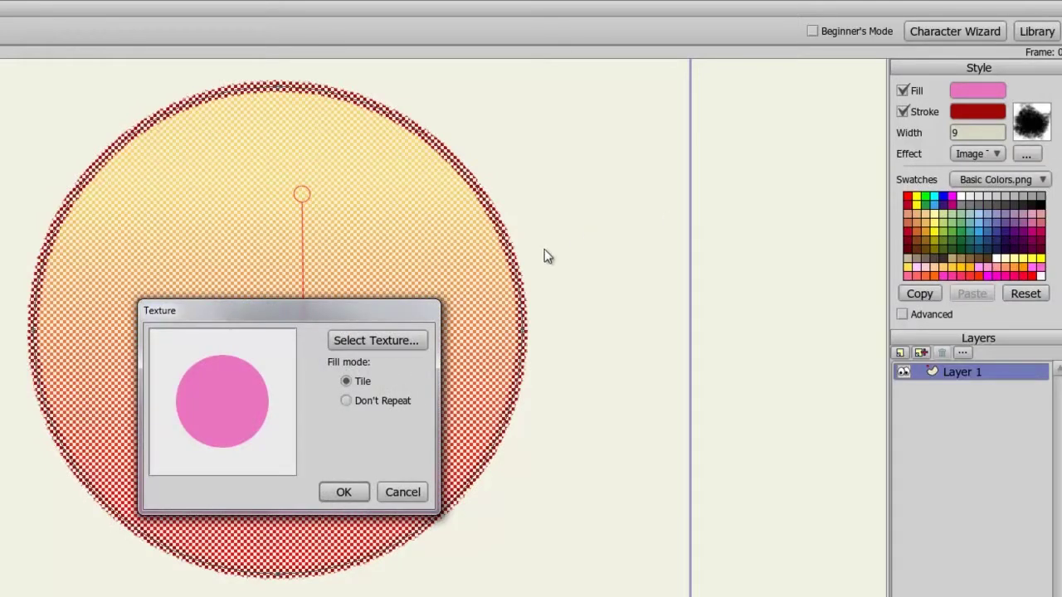
{"action": "left_click", "coordinate": [397, 337]}
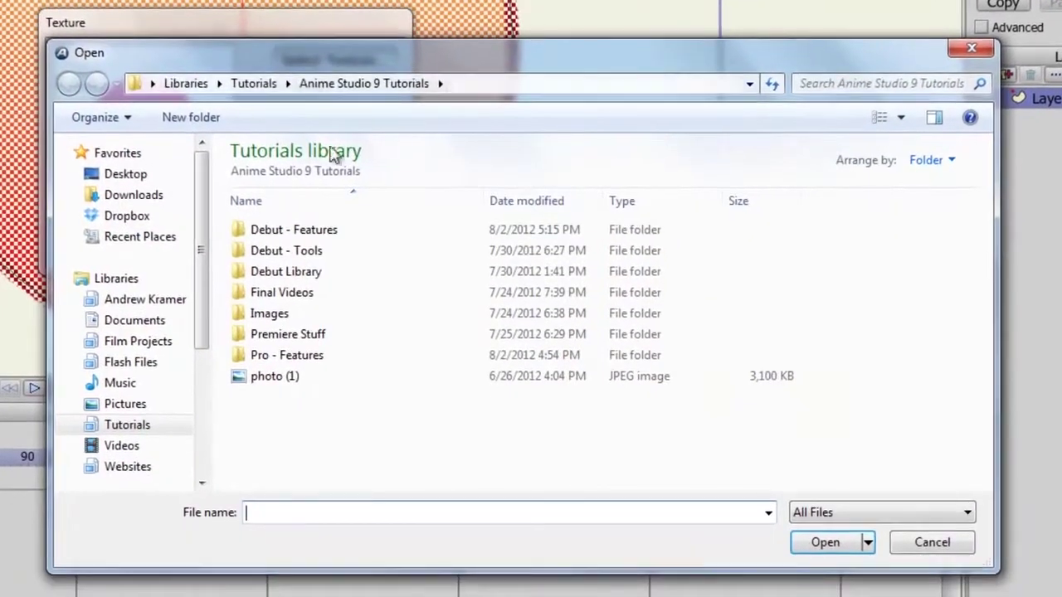
{"action": "left_click", "coordinate": [275, 376]}
{"action": "left_click", "coordinate": [825, 542]}
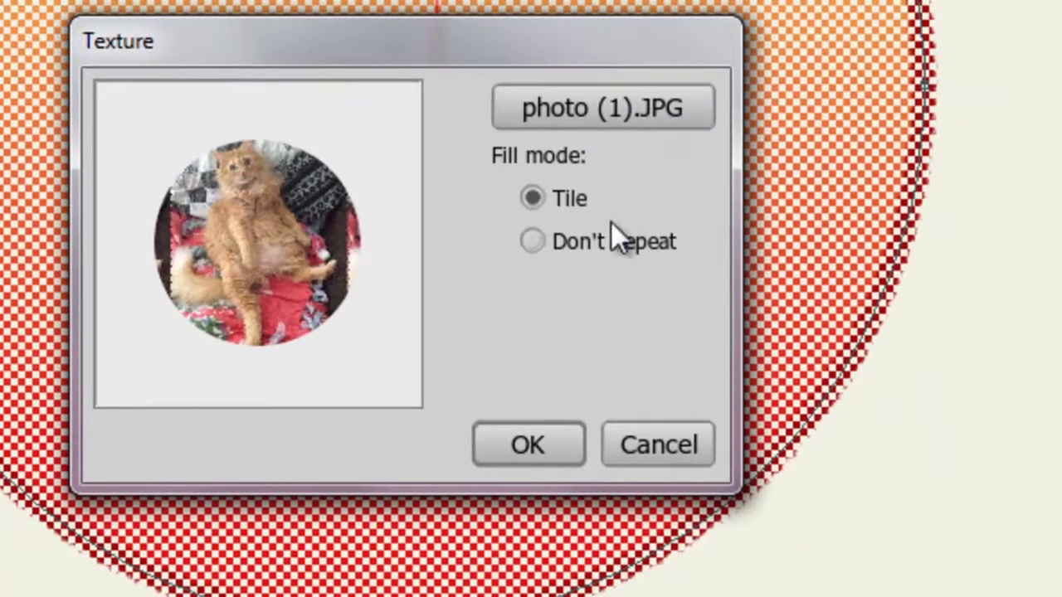
Set the cat photo texture to Don't Repeat and apply it.
{"action": "left_click", "coordinate": [606, 242]}
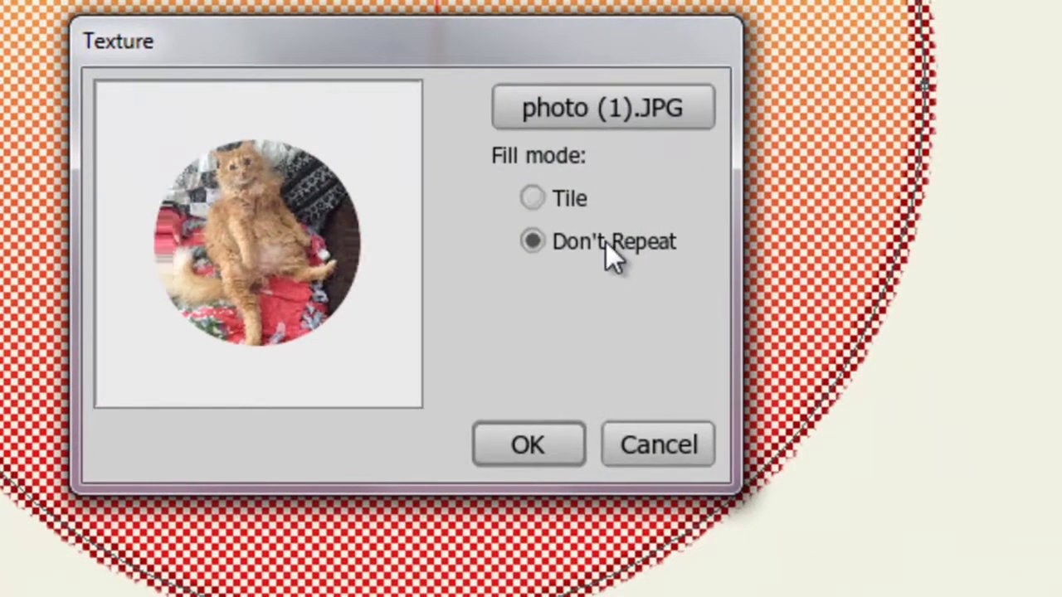
{"action": "left_click", "coordinate": [579, 207]}
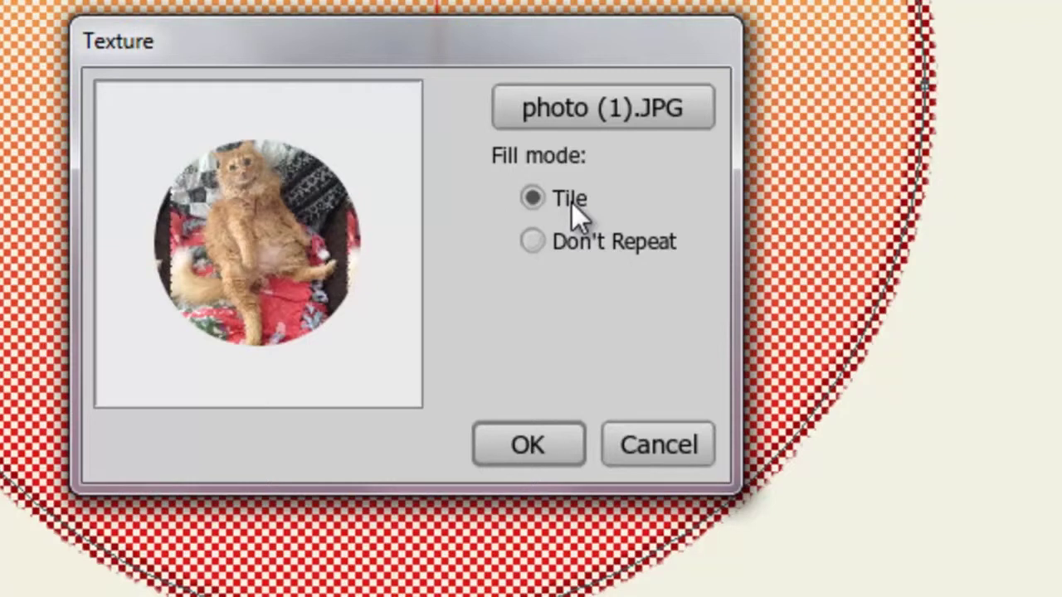
{"action": "left_click", "coordinate": [587, 240]}
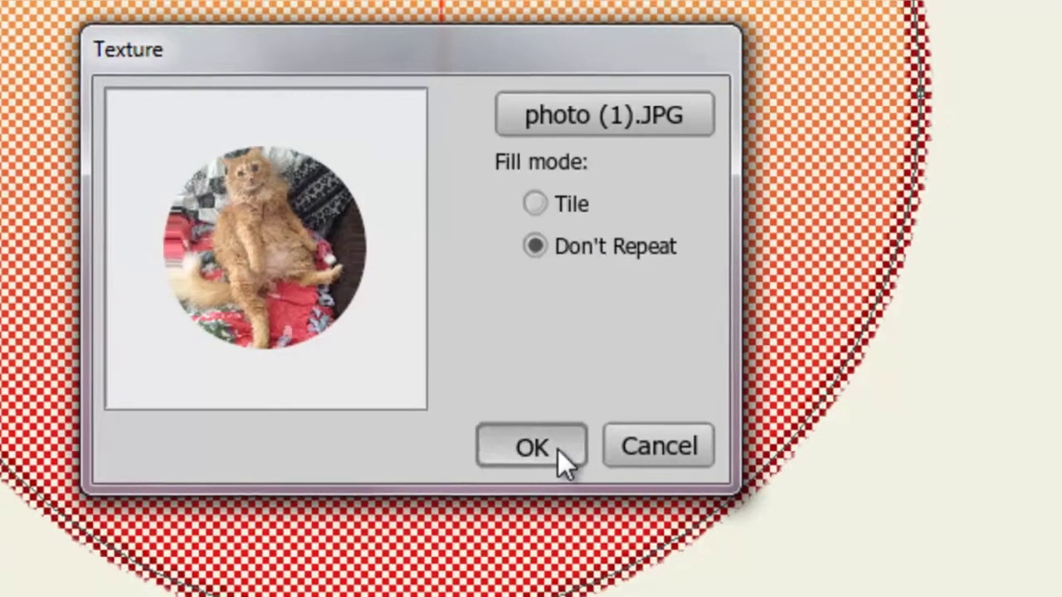
{"action": "left_click", "coordinate": [558, 449]}
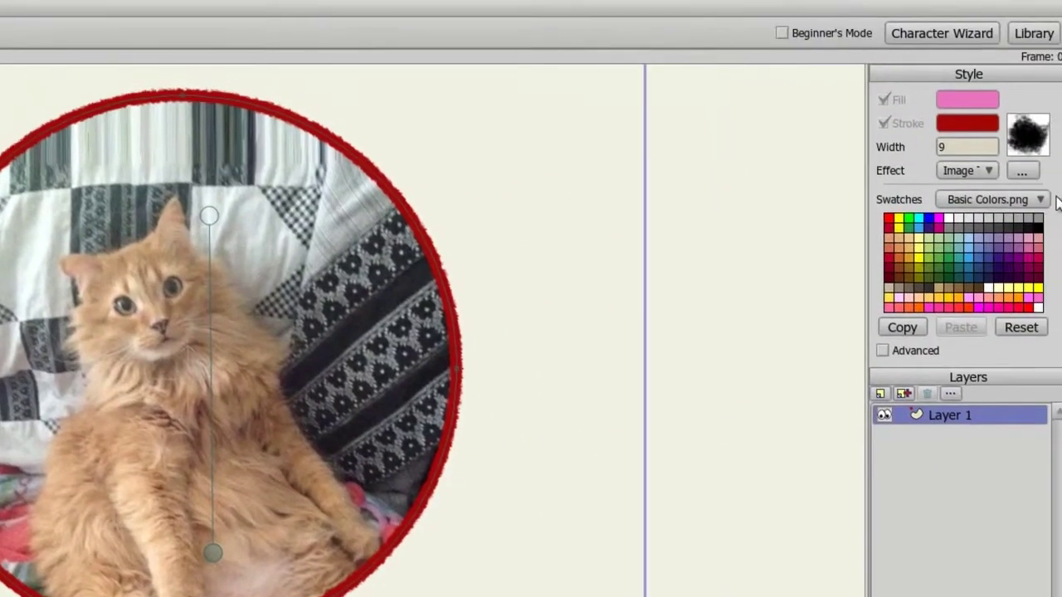
Try the Blue.png and Gradient.png swatch palettes, then settle on Sky (day).png.
{"action": "left_click", "coordinate": [1042, 201]}
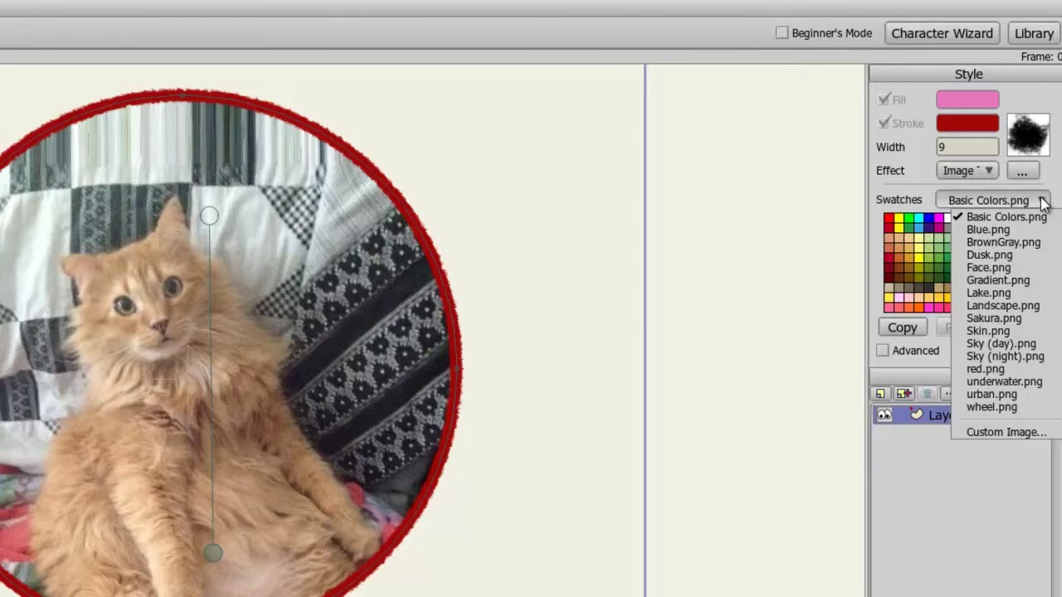
{"action": "left_click", "coordinate": [1006, 229]}
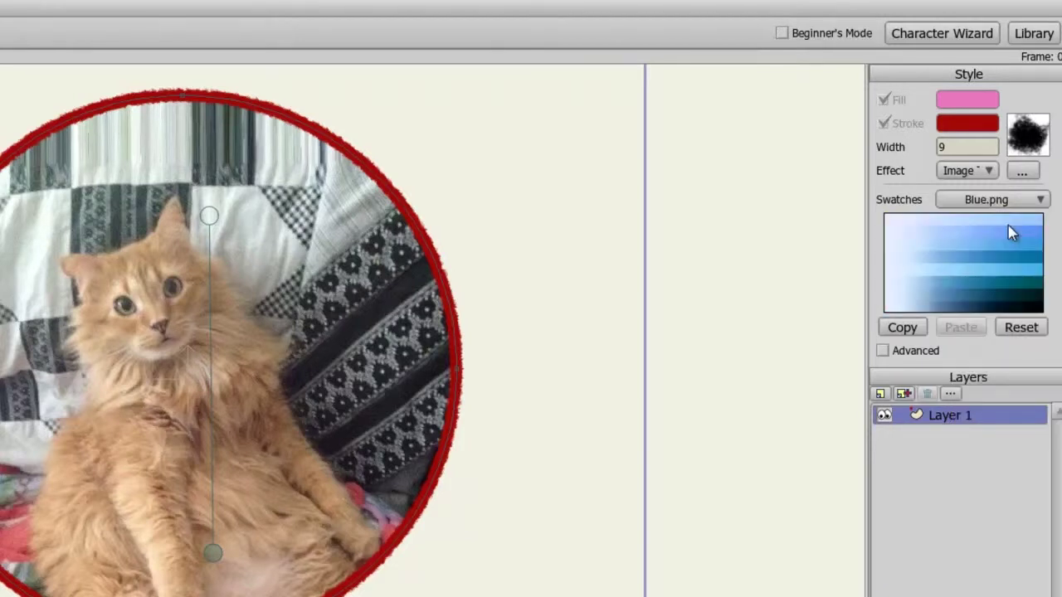
{"action": "left_click", "coordinate": [1037, 199]}
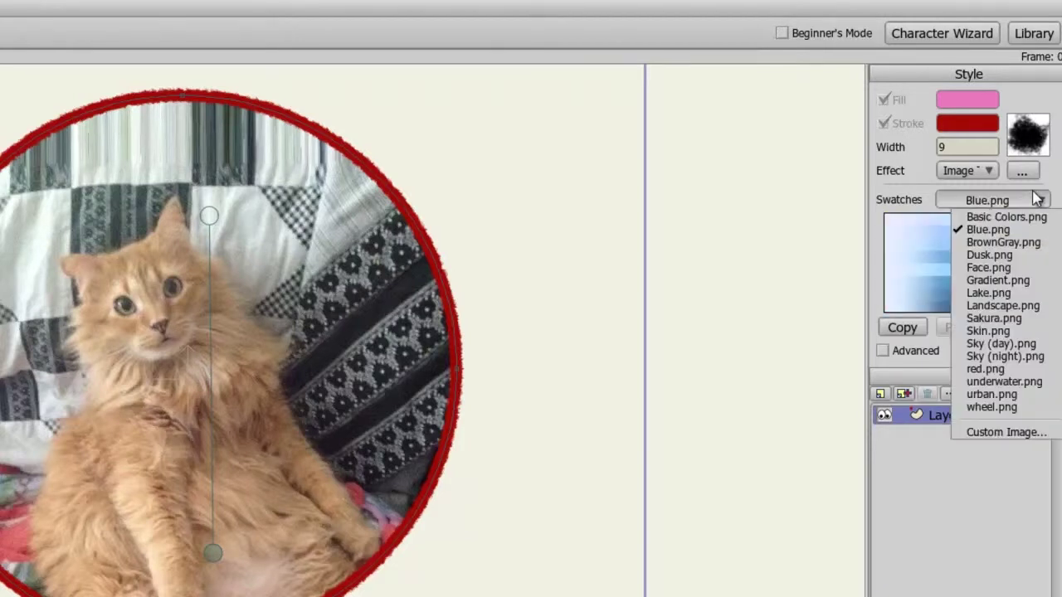
{"action": "left_click", "coordinate": [1009, 283]}
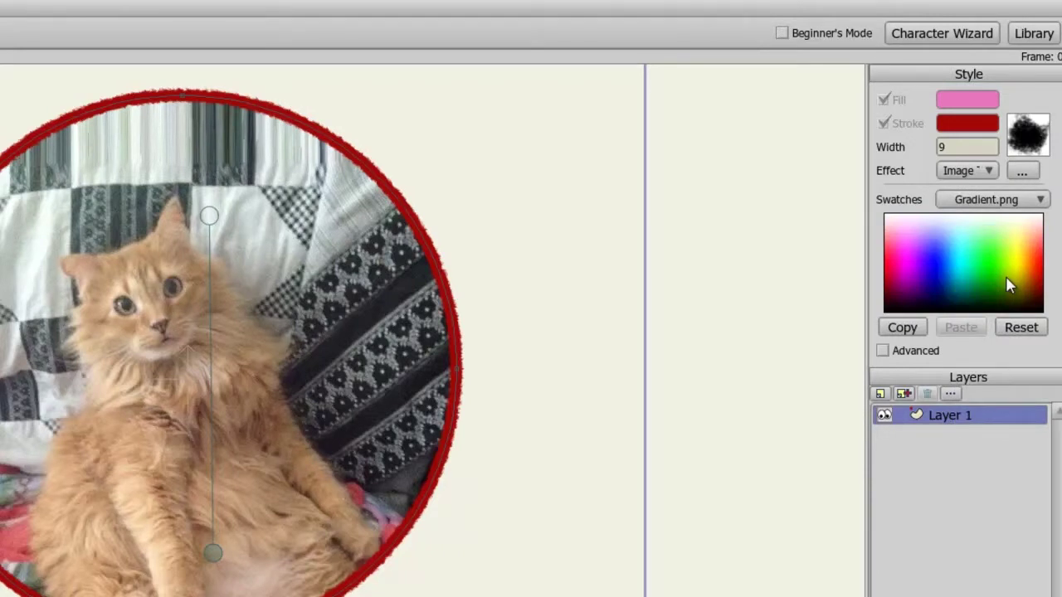
{"action": "left_click", "coordinate": [1038, 201]}
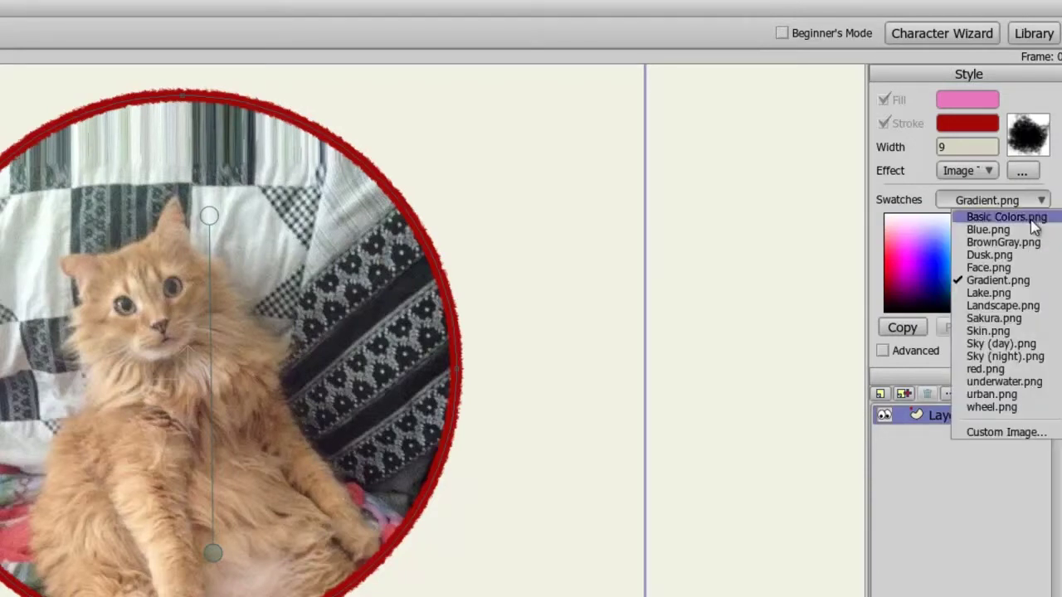
{"action": "left_click", "coordinate": [1002, 344]}
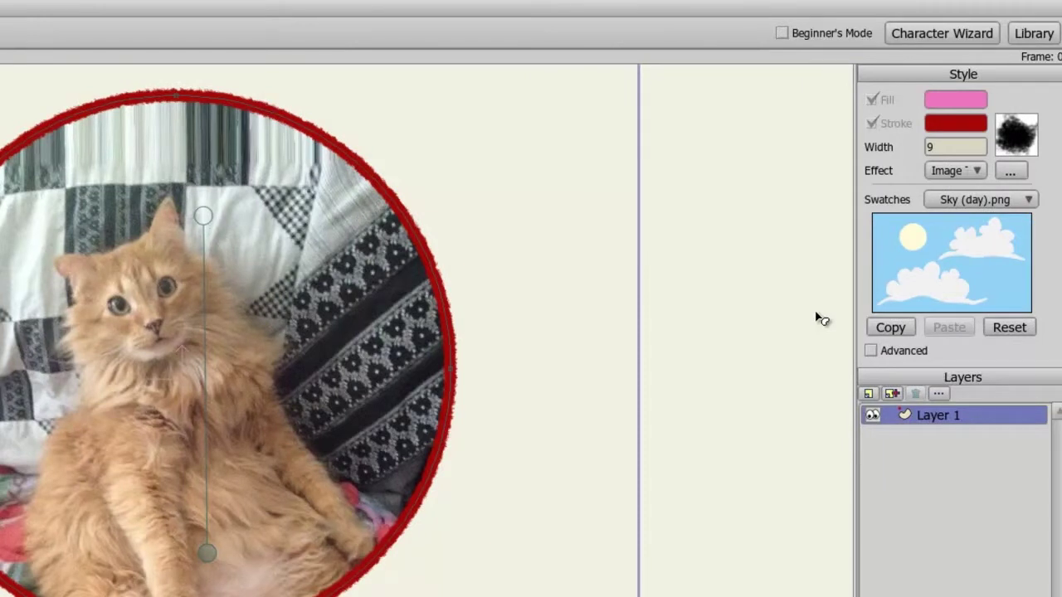
Show Advanced style settings, select the circle, and set Effect 1 to Soft Edge.
{"action": "left_click", "coordinate": [871, 351]}
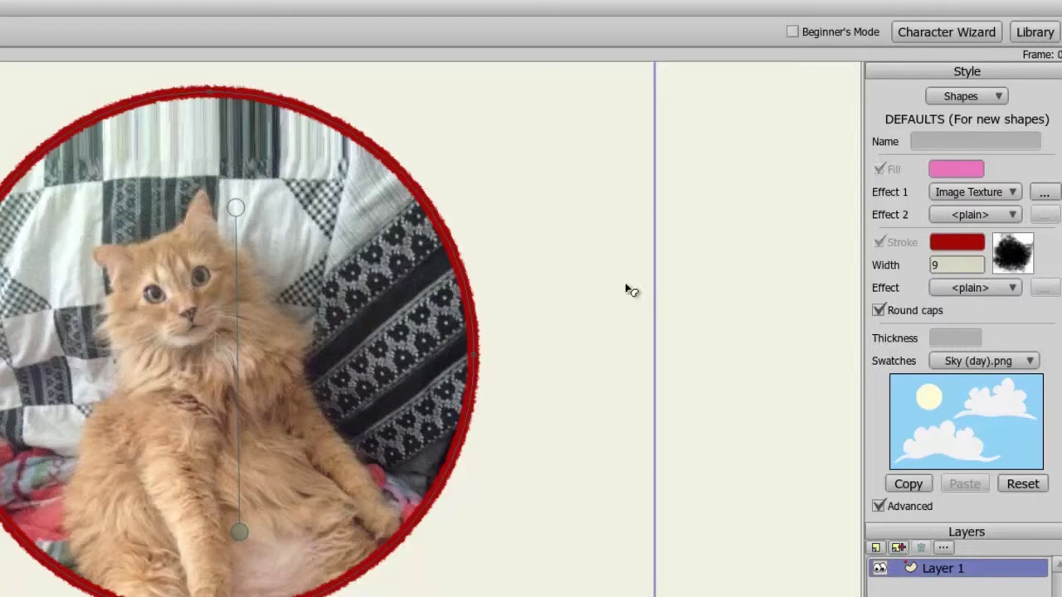
{"action": "left_click", "coordinate": [415, 280]}
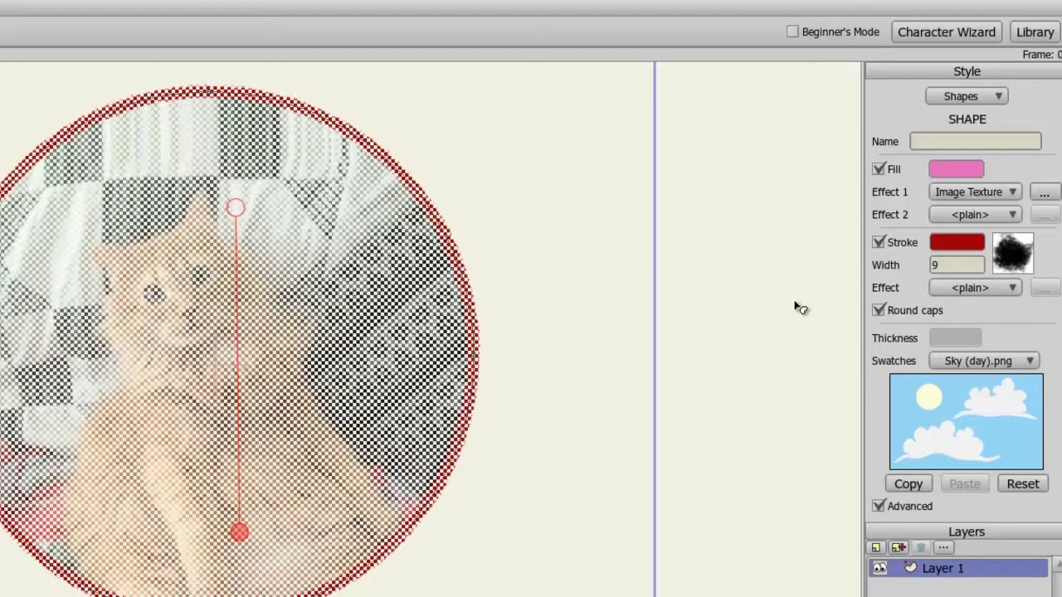
{"action": "left_click", "coordinate": [1011, 191]}
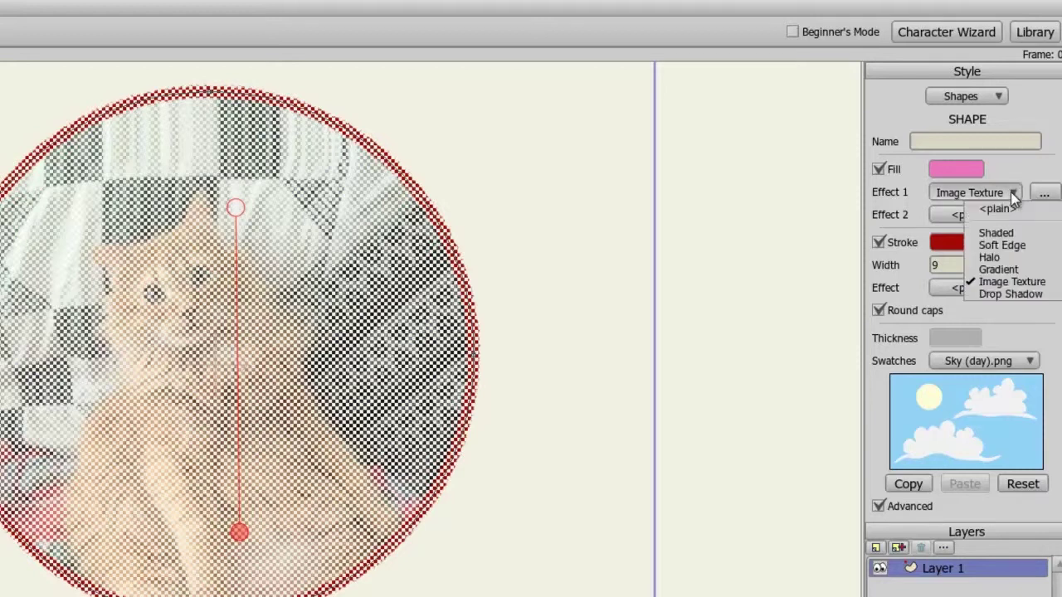
{"action": "left_click", "coordinate": [1012, 245]}
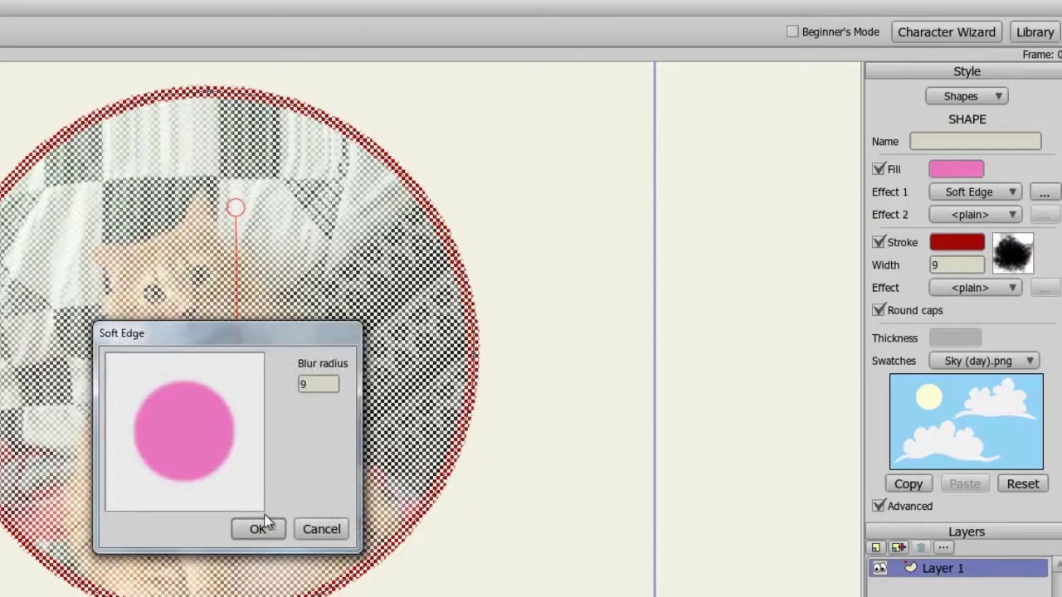
{"action": "left_click", "coordinate": [266, 529]}
Set Effect 2 to Drop Shadow with an offset of 9.
{"action": "left_click", "coordinate": [1006, 215]}
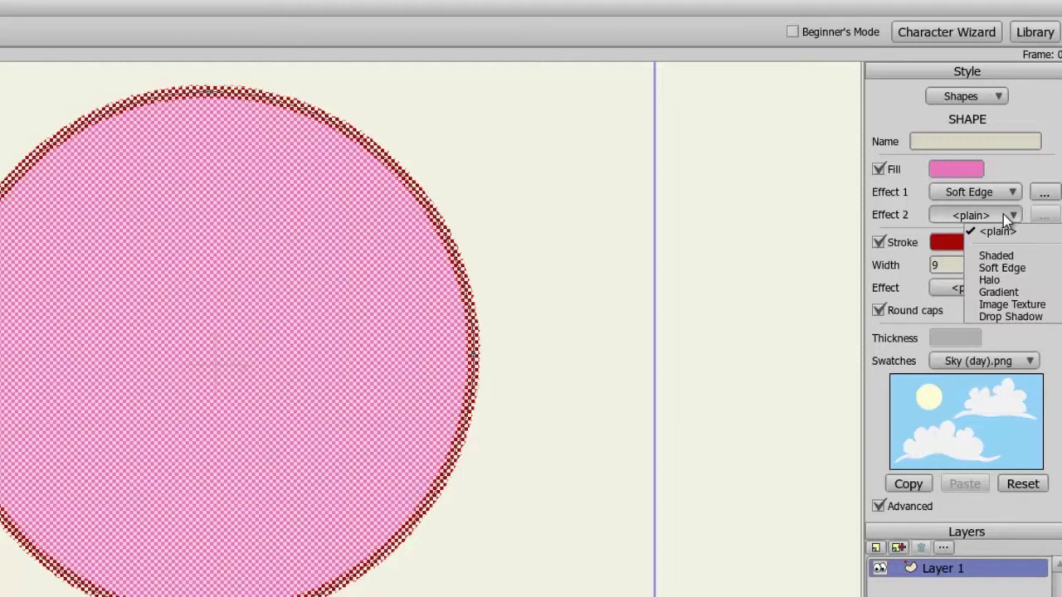
{"action": "left_click", "coordinate": [1010, 317]}
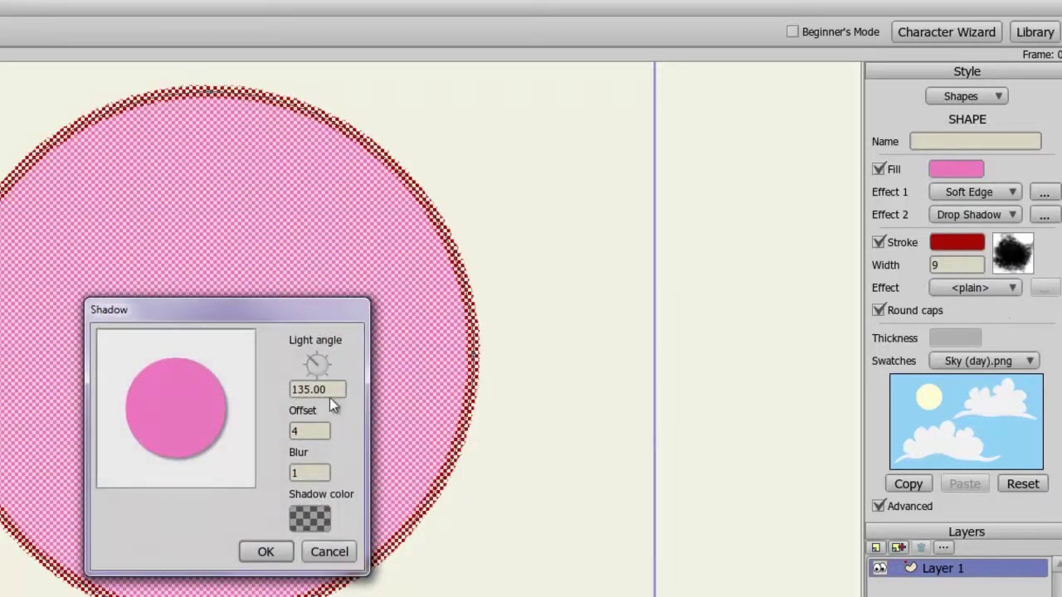
{"action": "left_click", "coordinate": [288, 429]}
{"action": "key", "text": "BackSpace"}
{"action": "type", "text": "9"}
{"action": "left_click", "coordinate": [273, 556]}
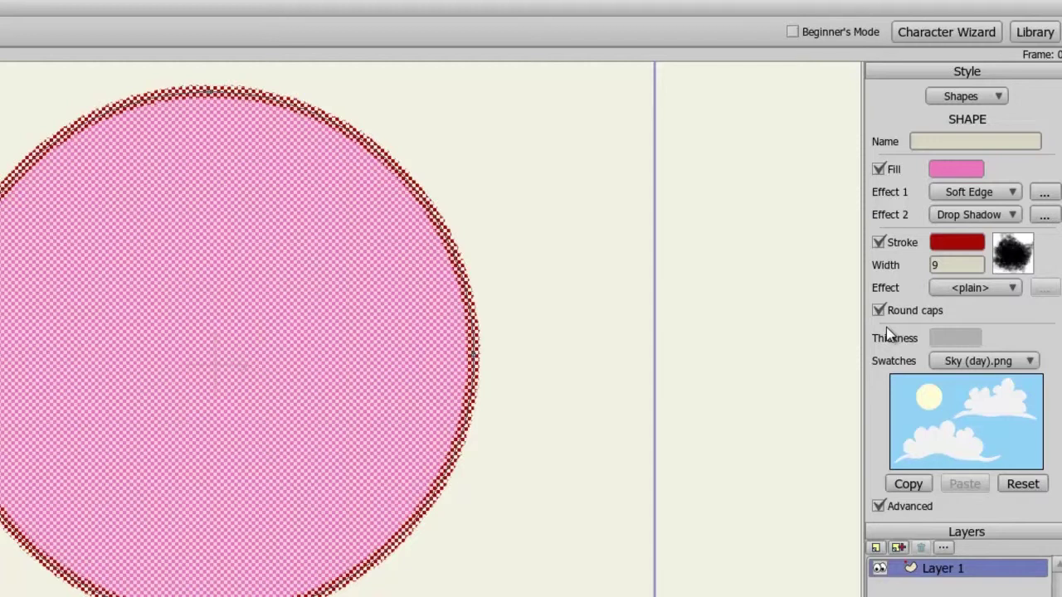
Name the circle '1' in the Style panel, then reselect '1' from the Shapes list.
{"action": "left_click", "coordinate": [947, 143]}
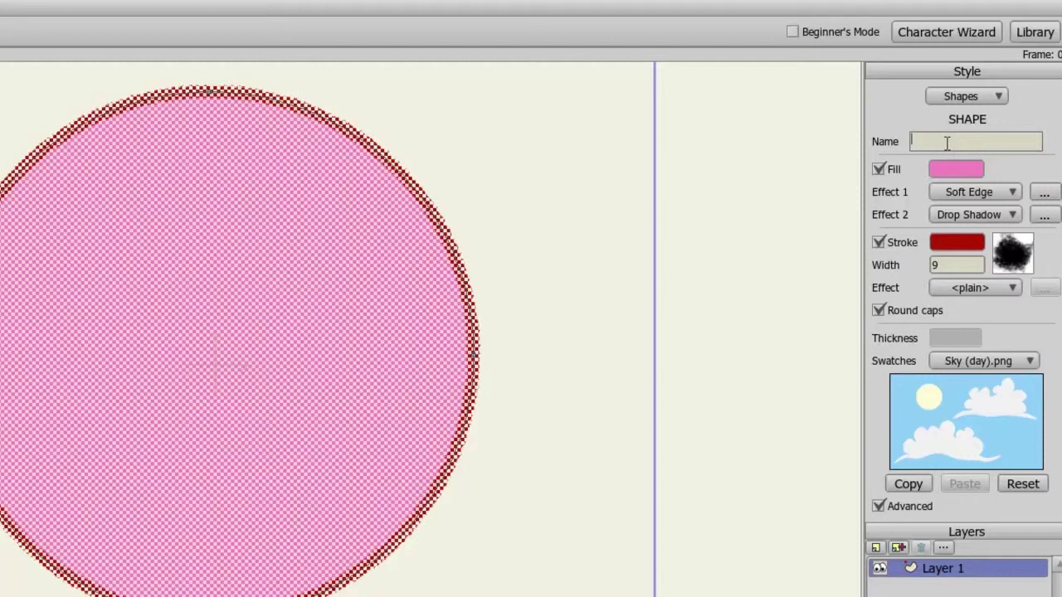
{"action": "type", "text": "1"}
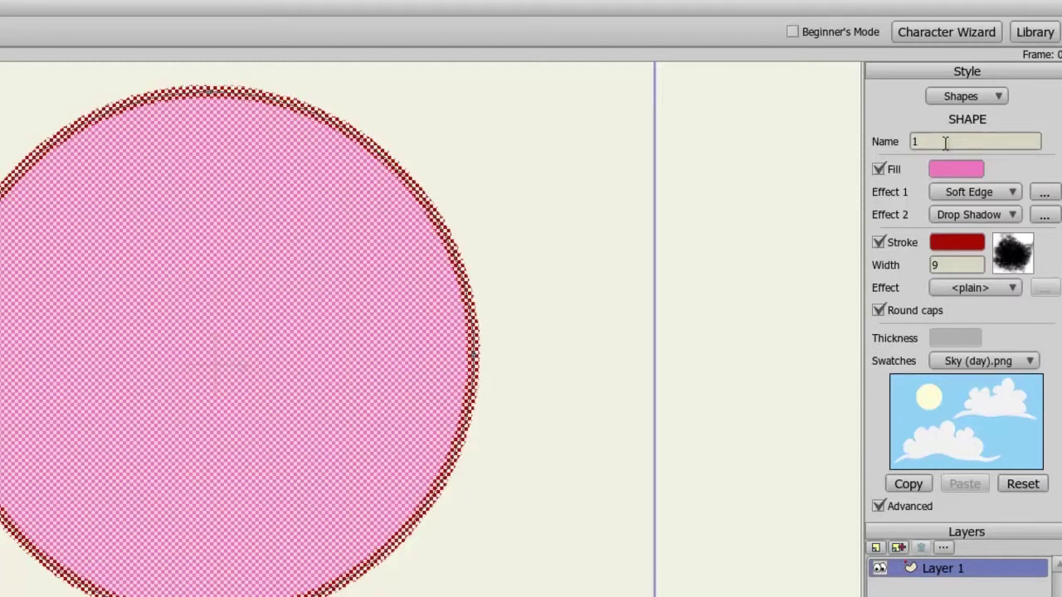
{"action": "left_click", "coordinate": [989, 95]}
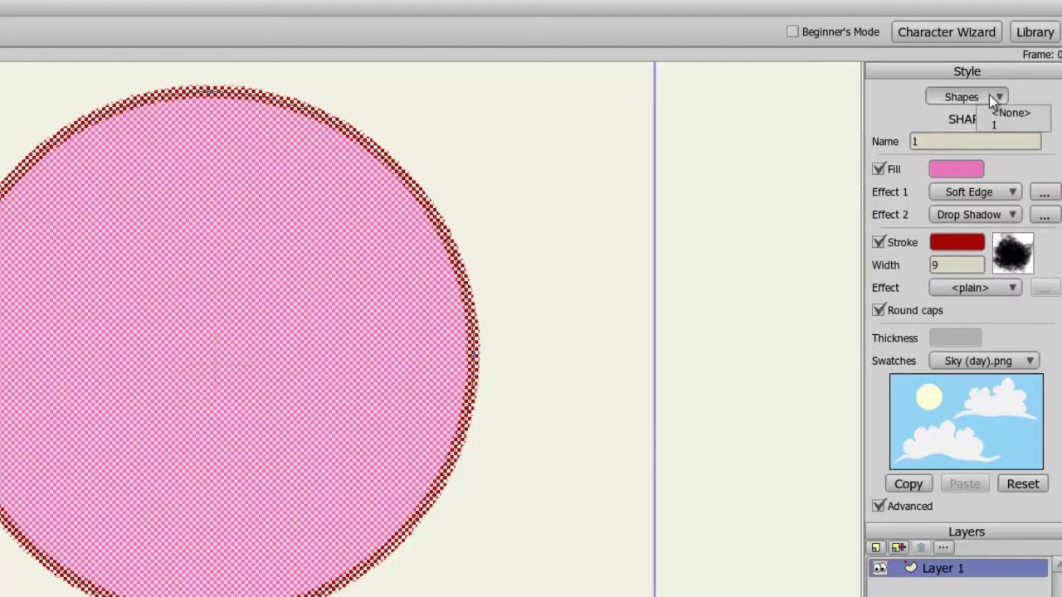
{"action": "left_click", "coordinate": [1001, 108]}
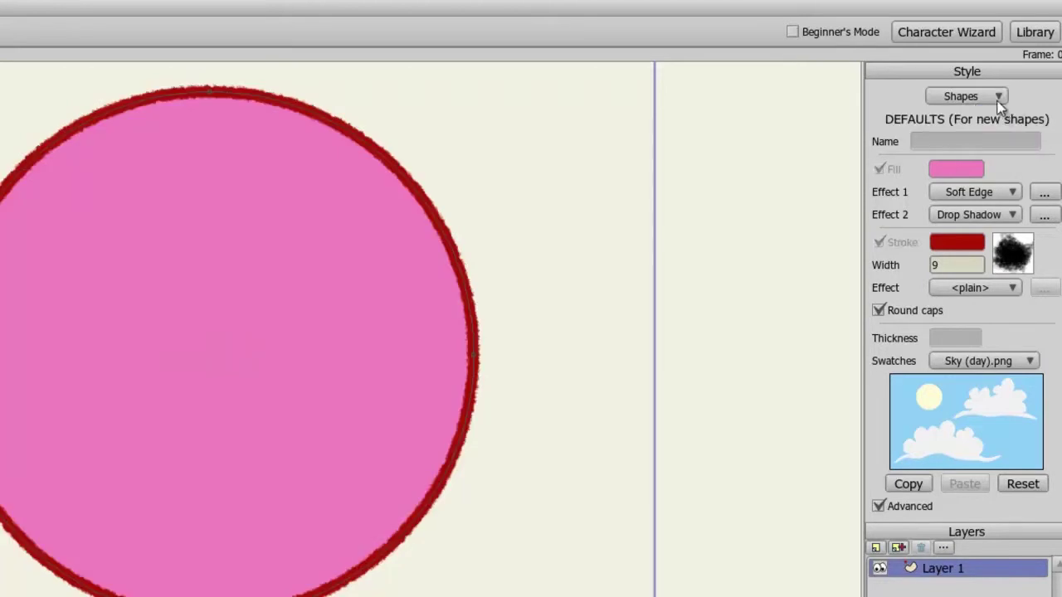
{"action": "left_click", "coordinate": [999, 96]}
{"action": "left_click", "coordinate": [1001, 121]}
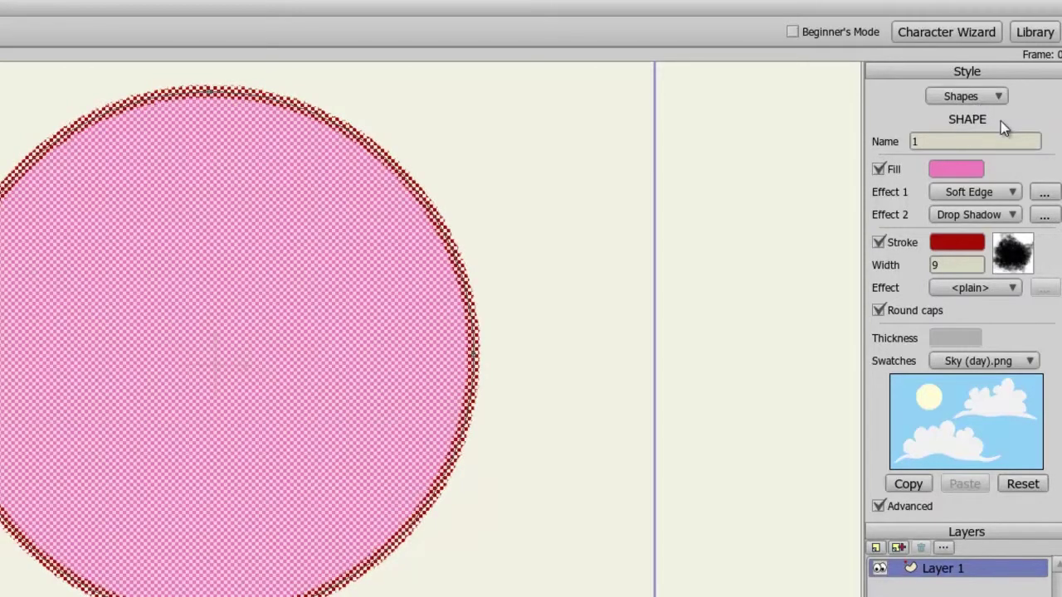